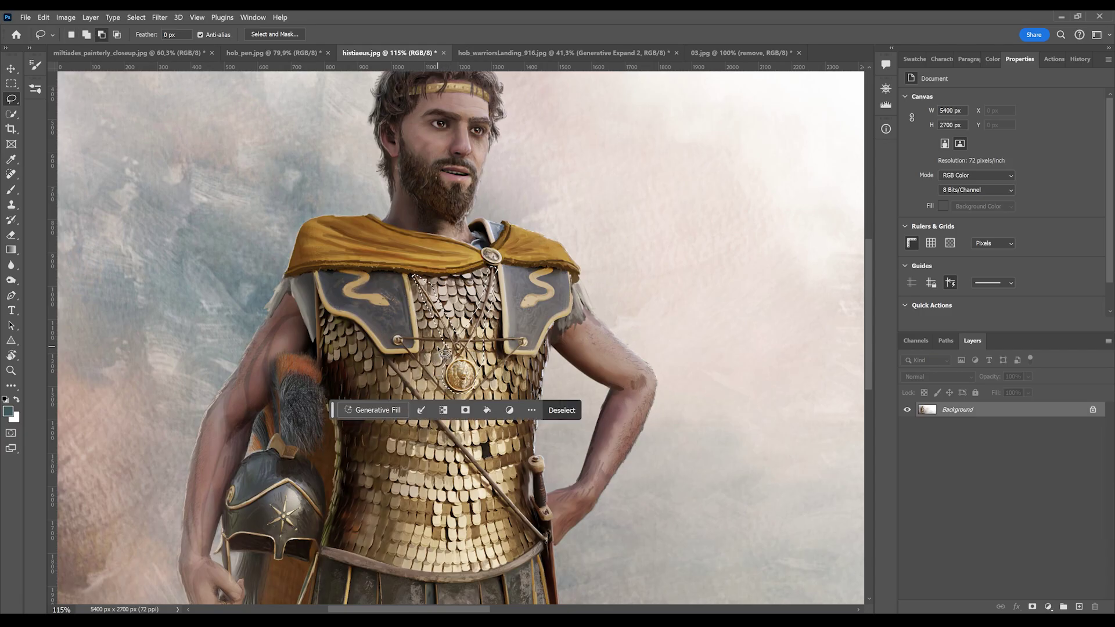
- Run Generative Fill 'remove medallion' on the warrior portrait, then generate three more variations
left_click(377, 410)
type("r")
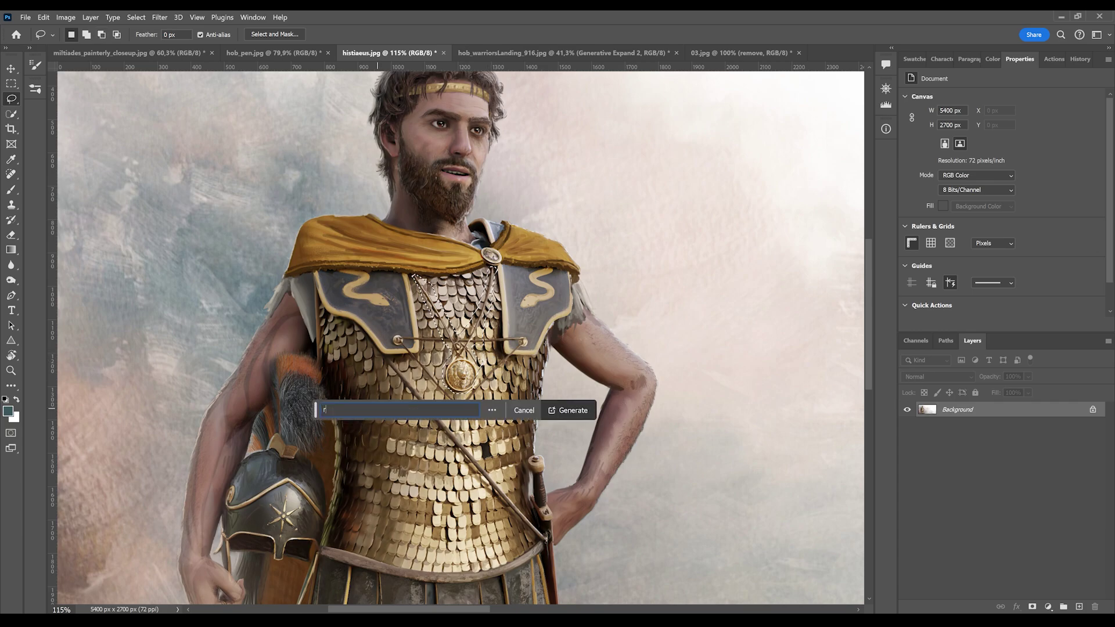
type("emove medallion")
key("Return")
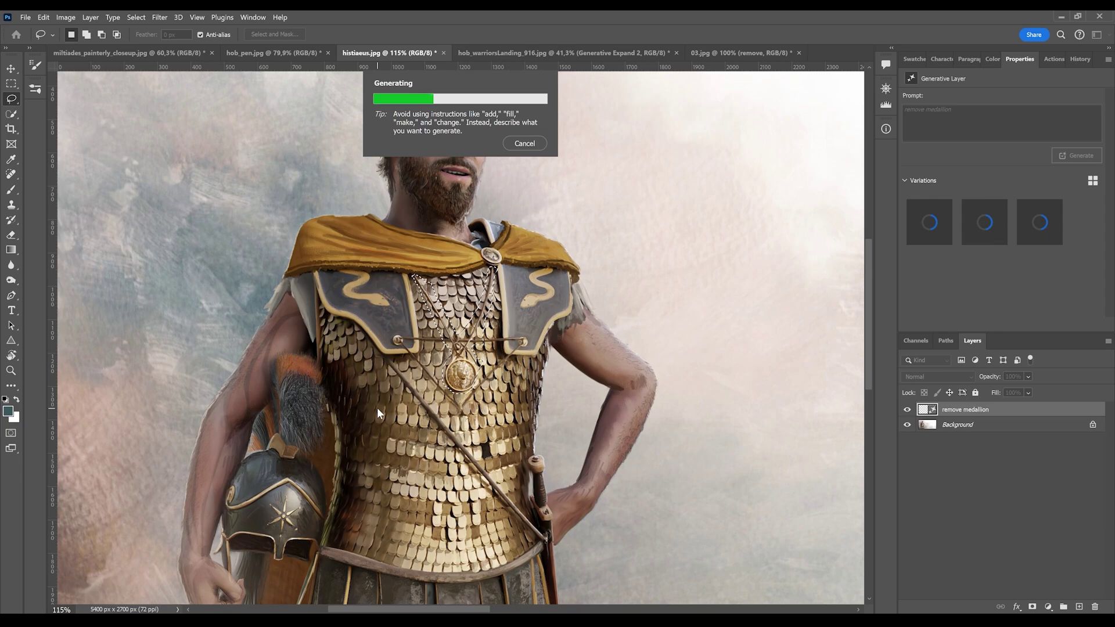
left_click(1071, 155)
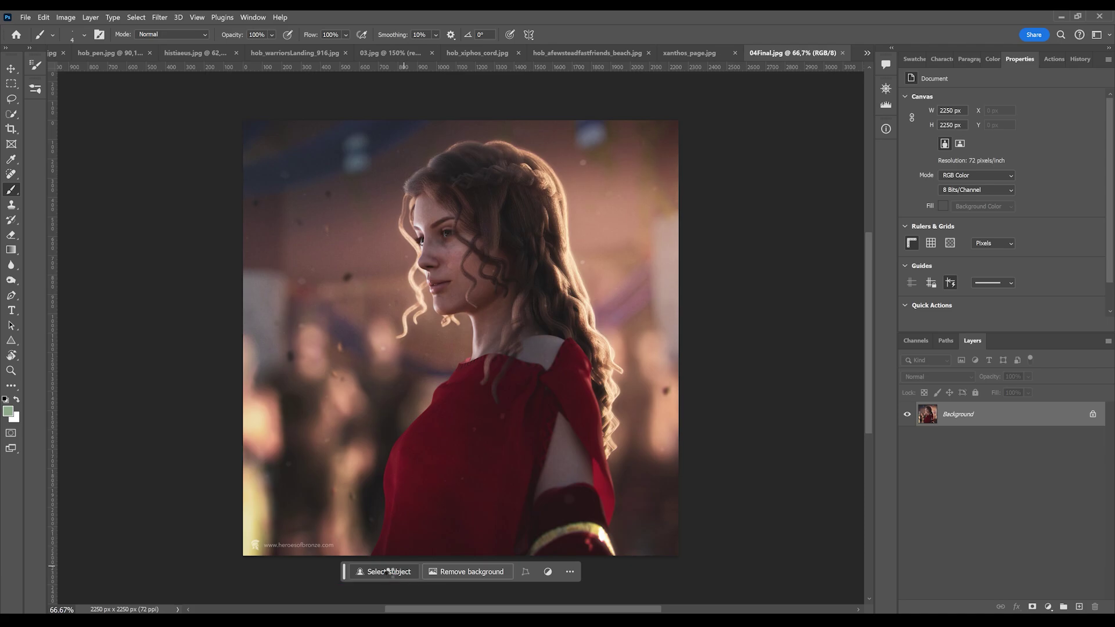
- Mask the red-dress woman from her background, then remove the background behind the hooded woman in hob_pen.jpg
left_click(389, 572)
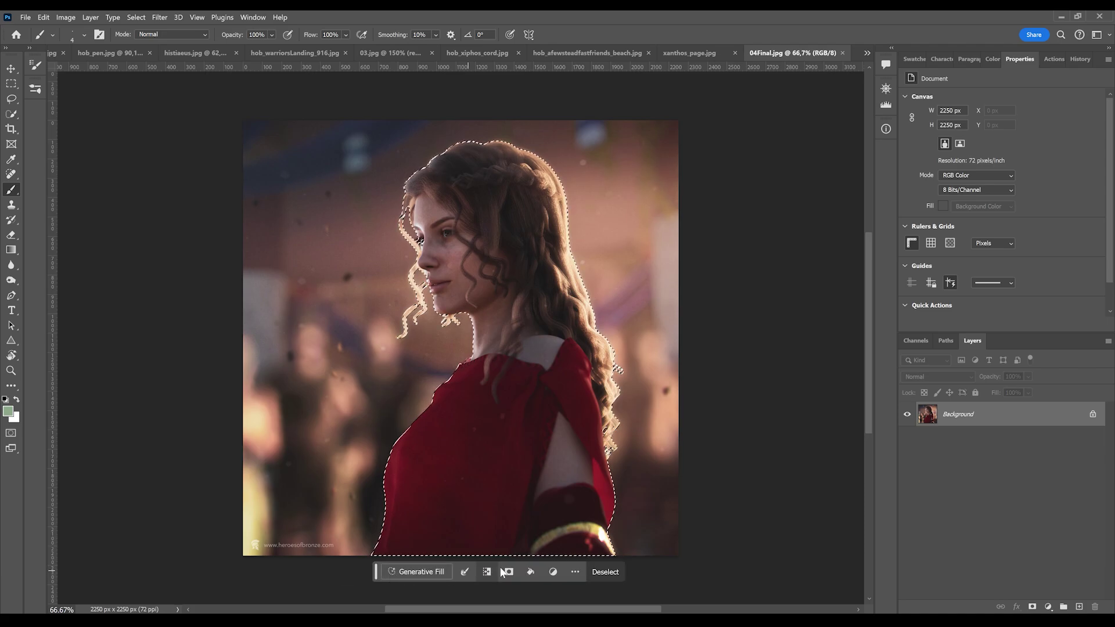
left_click(508, 572)
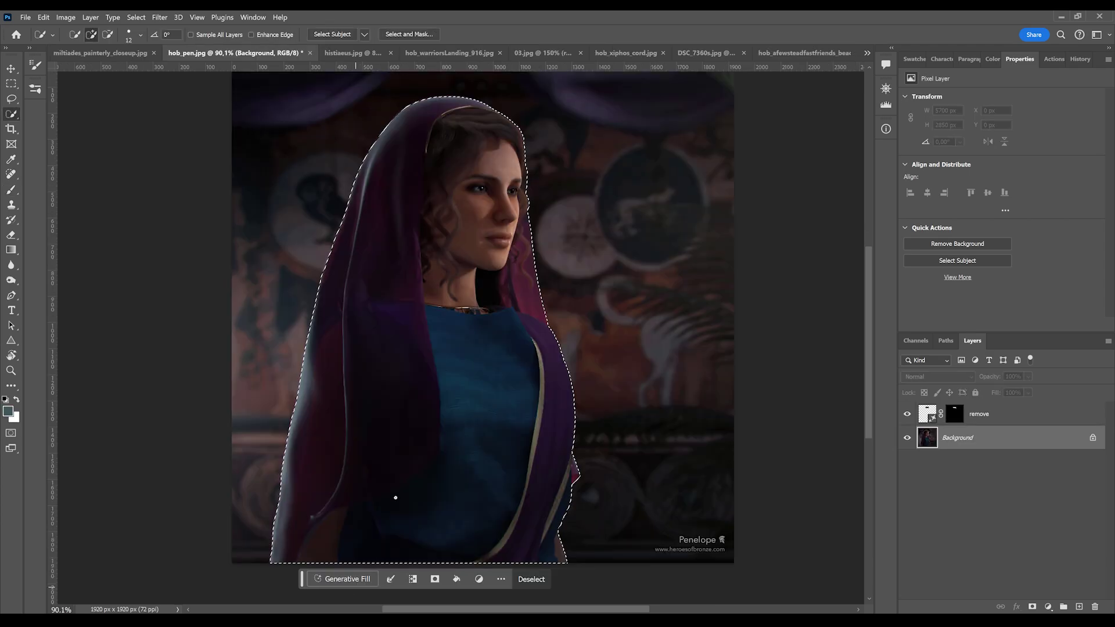
key("ctrl+d")
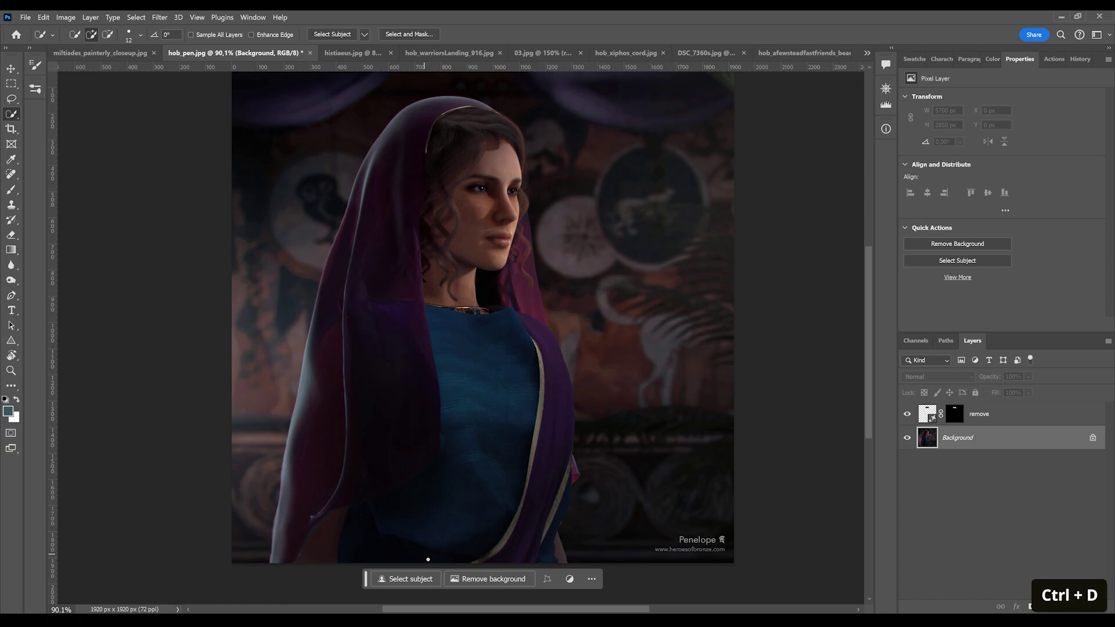
left_click(475, 581)
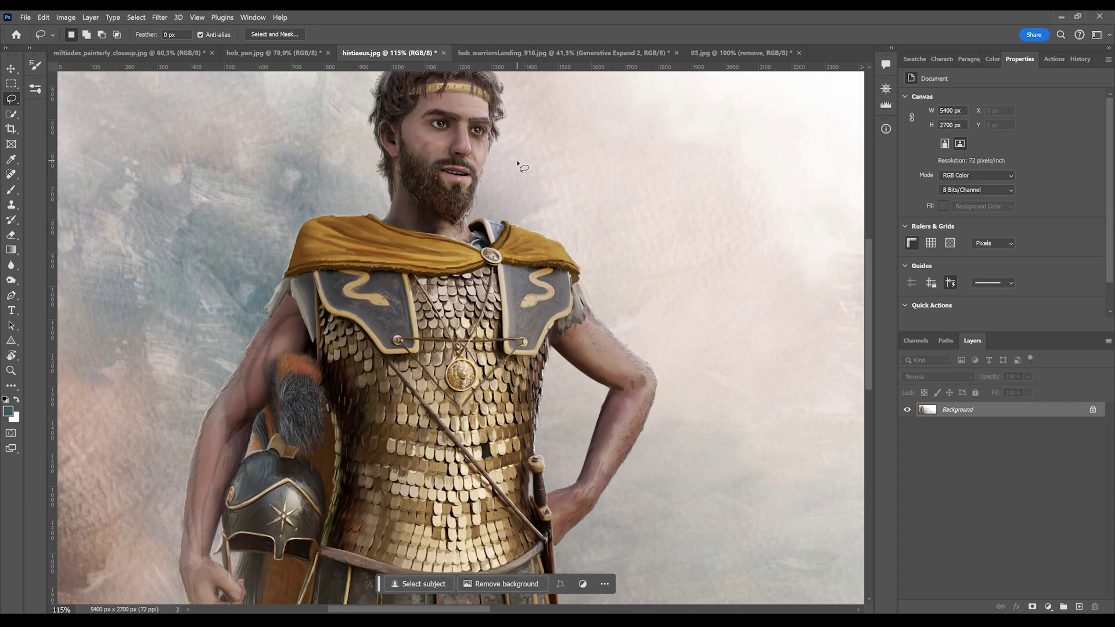
- Lasso the chest area around the warrior's medallion, subtracting part of the outline
mouse_move(499, 295)
left_mouse_down()
mouse_move(479, 383)
mouse_move(460, 398)
mouse_move(437, 365)
mouse_move(416, 280)
mouse_move(496, 268)
left_mouse_up()
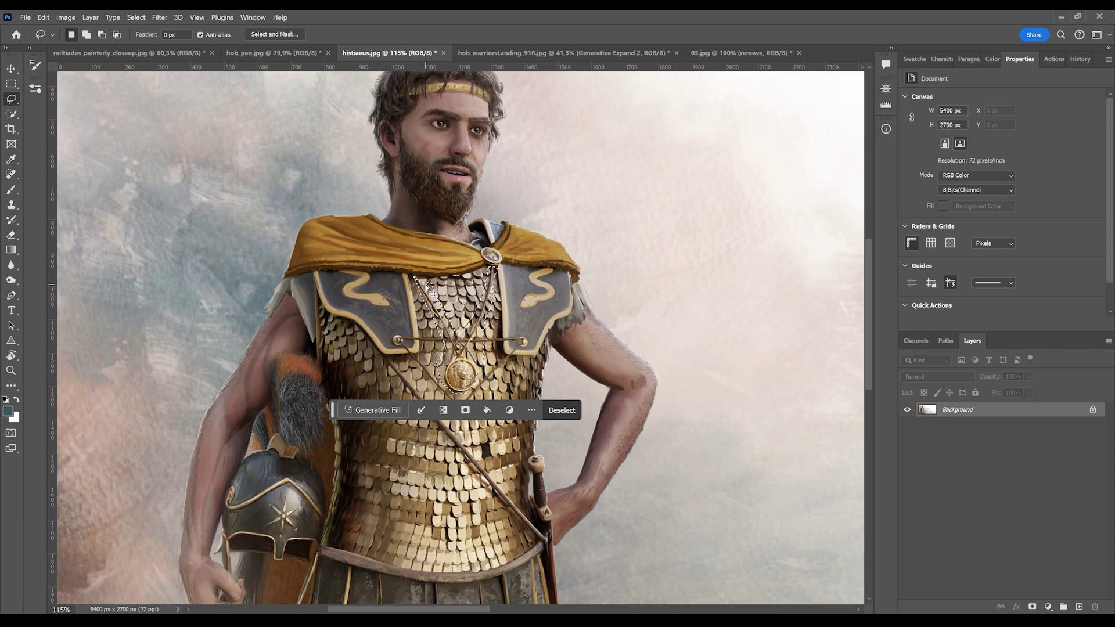
key("alt")
mouse_move(448, 354)
left_mouse_down()
mouse_move(450, 393)
mouse_move(442, 370)
mouse_move(486, 377)
mouse_move(483, 347)
left_mouse_up()
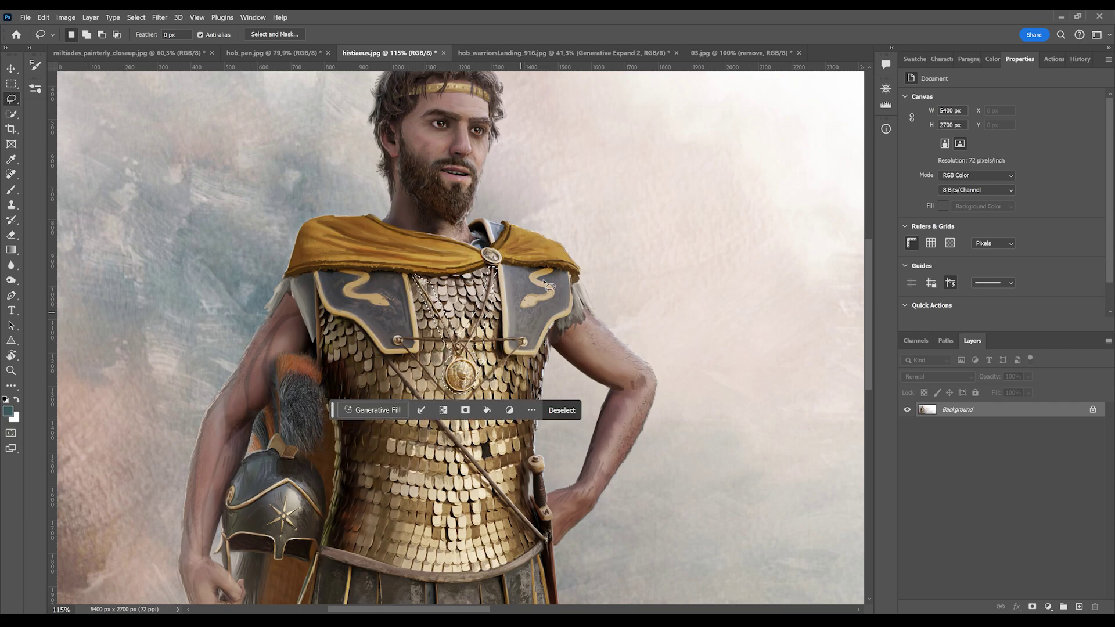
- Generative Fill the selection with 'remove medallion' and keep the third variation
left_click(379, 411)
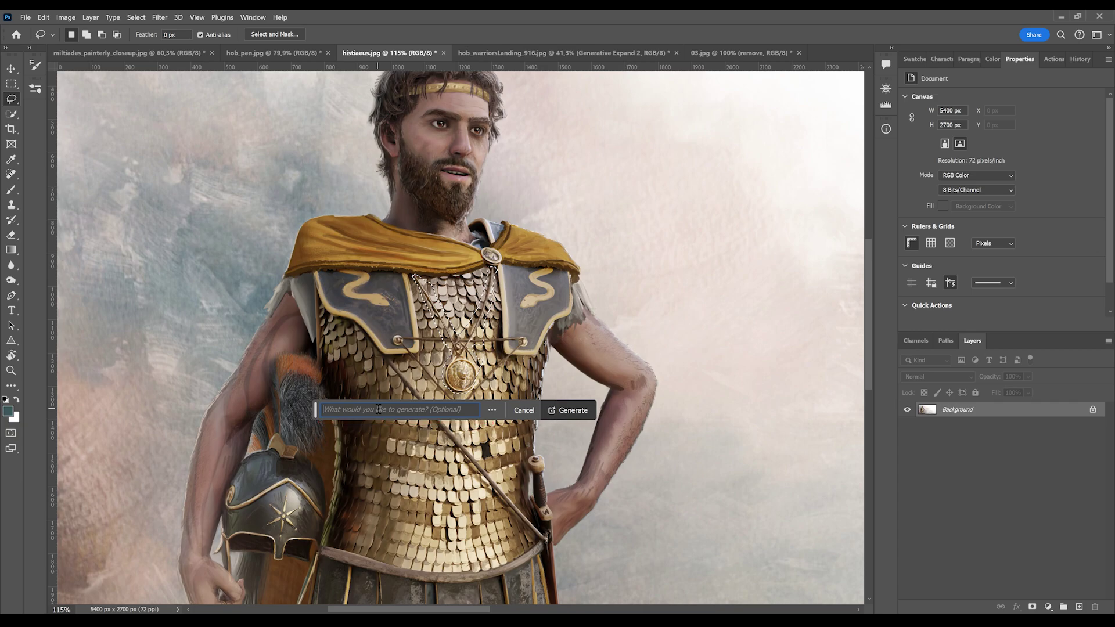
type("remove medallion")
key("Return")
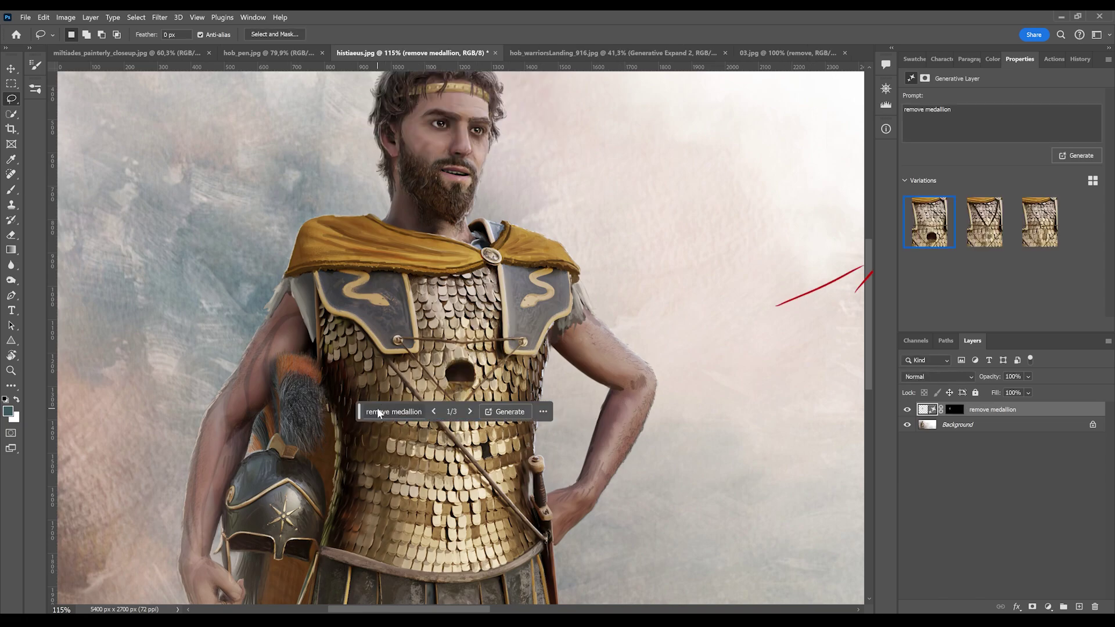
left_click(1049, 218)
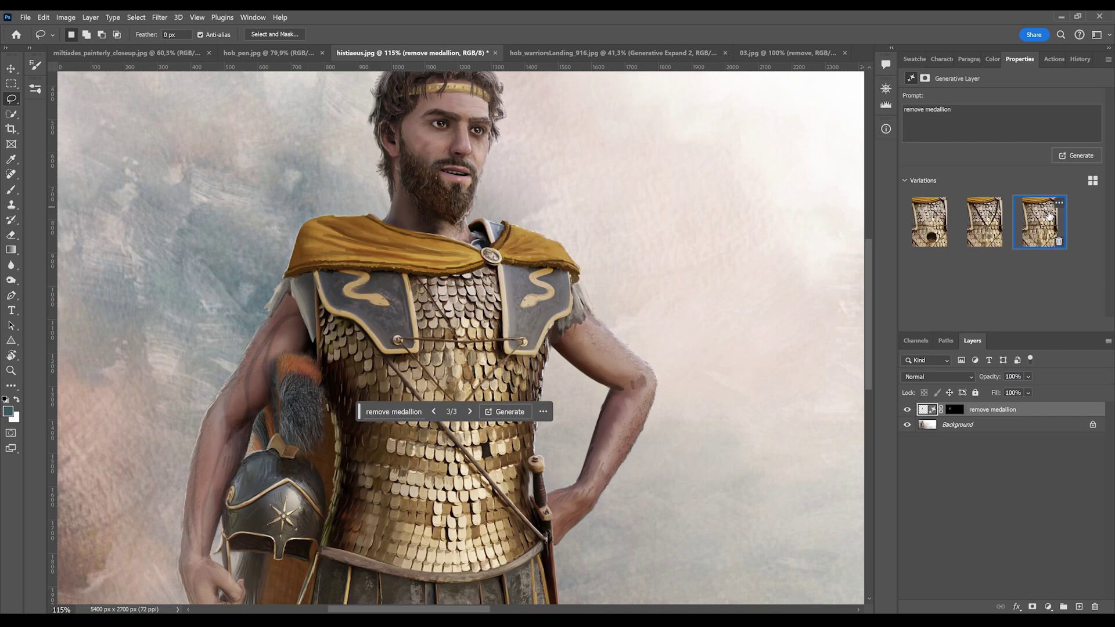
- Generate extra variations for the medallion and battle-scene fills, then Generative Fill 'remove' over the diadem
left_click(1072, 155)
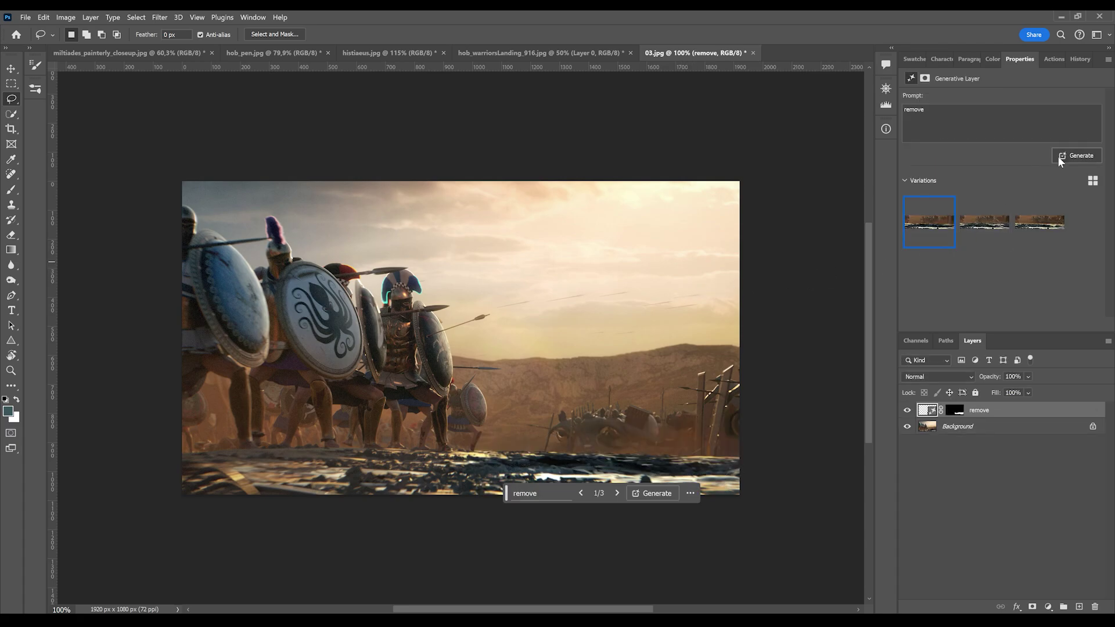
left_click(1058, 156)
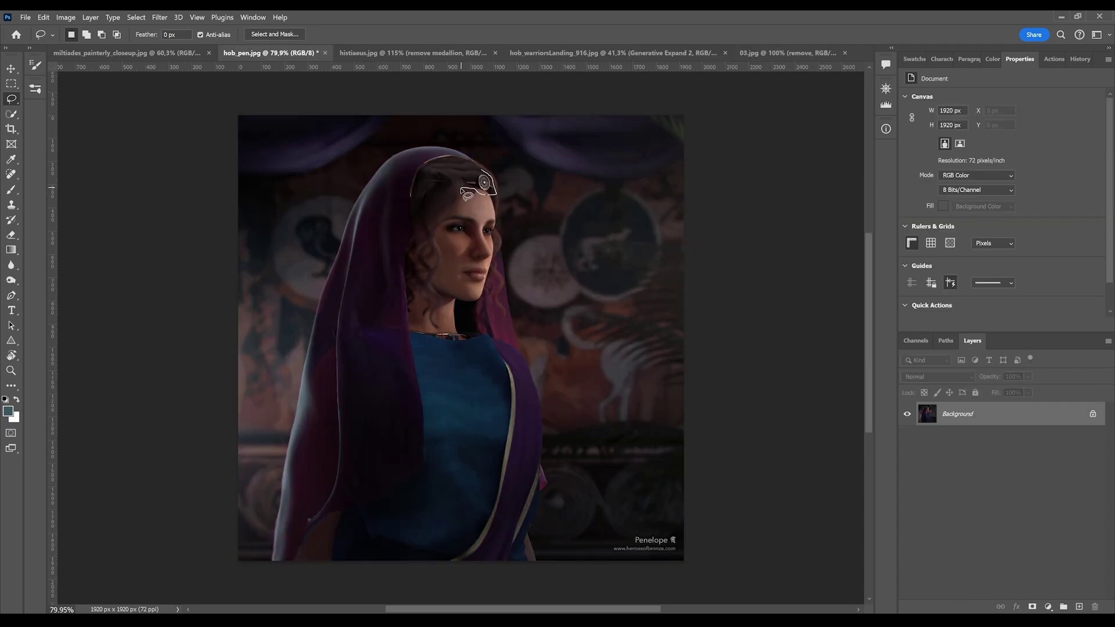
left_click_drag(420, 181, 420, 183)
left_click(375, 210)
type("remove")
key("Return")
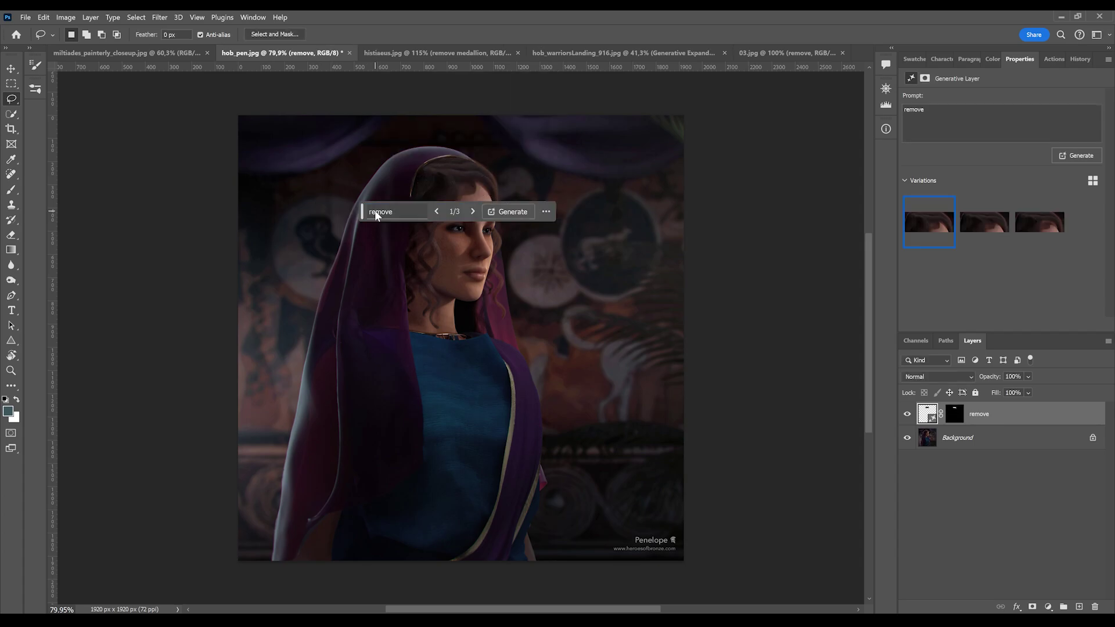
- Finish the diadem removal, then apply a 'remove buckle' fill to DSC_7212.JPG, keeping variation 3
left_click_drag(361, 214, 347, 113)
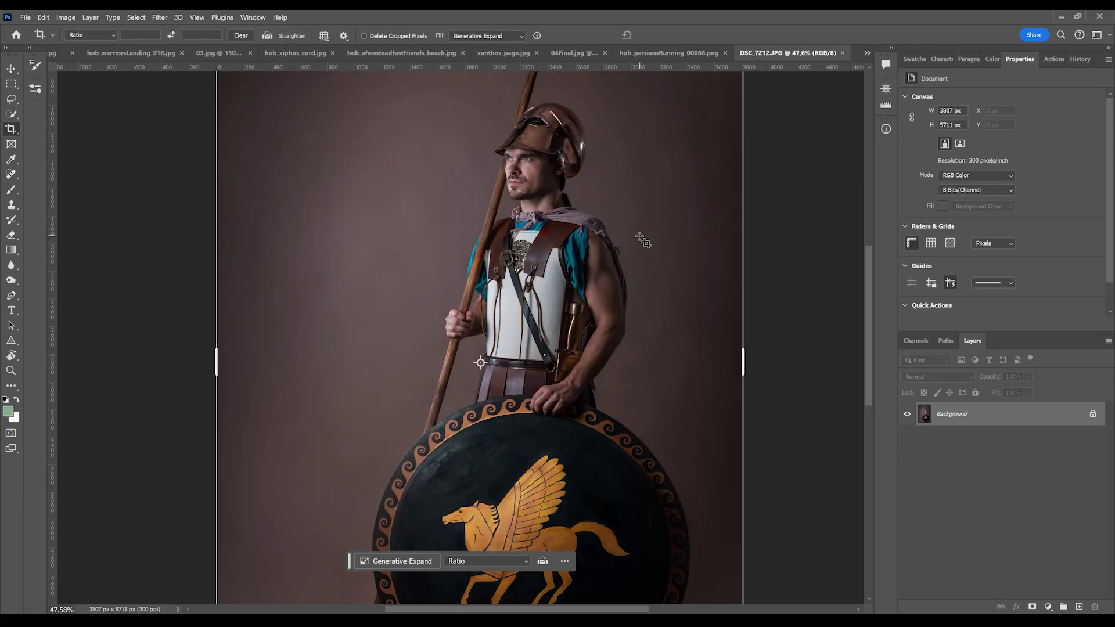
key("l")
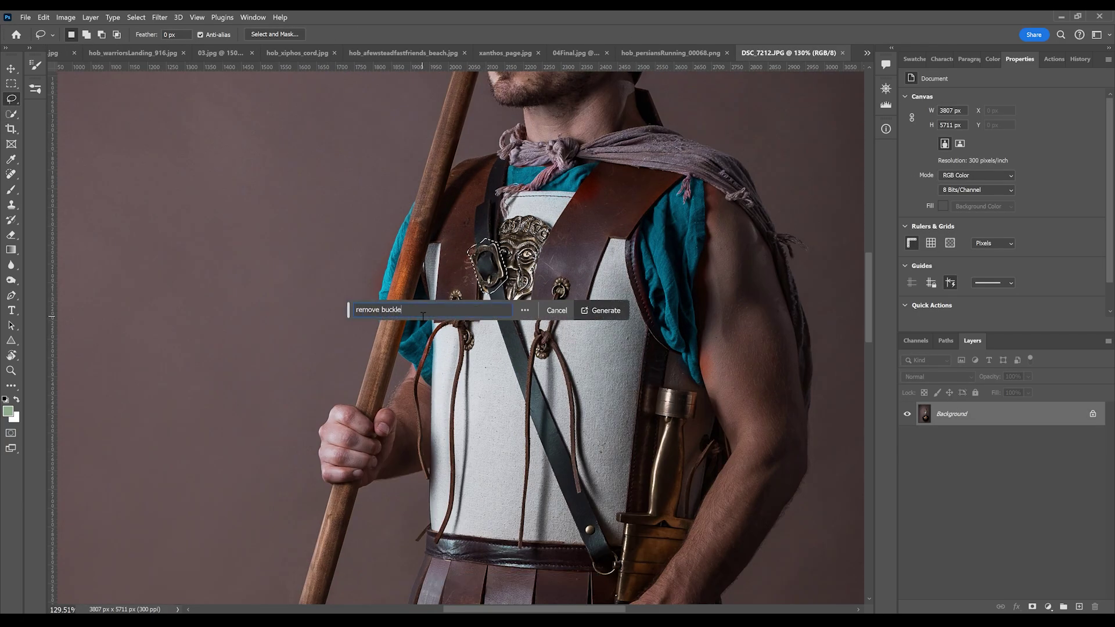
key("Return")
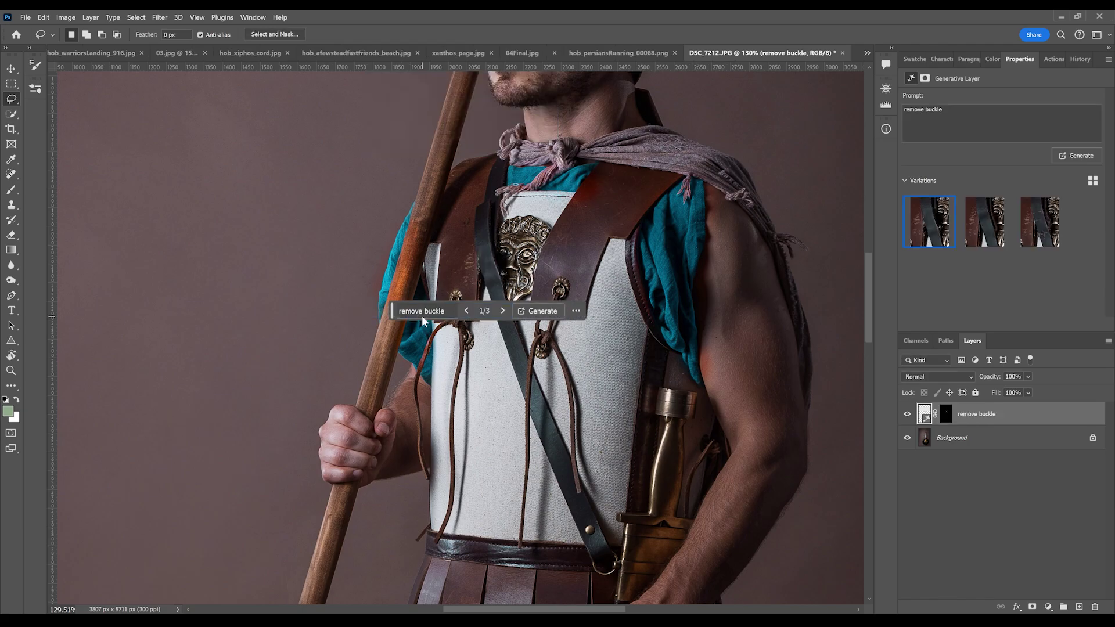
left_click(1013, 226)
key("ctrl+0")
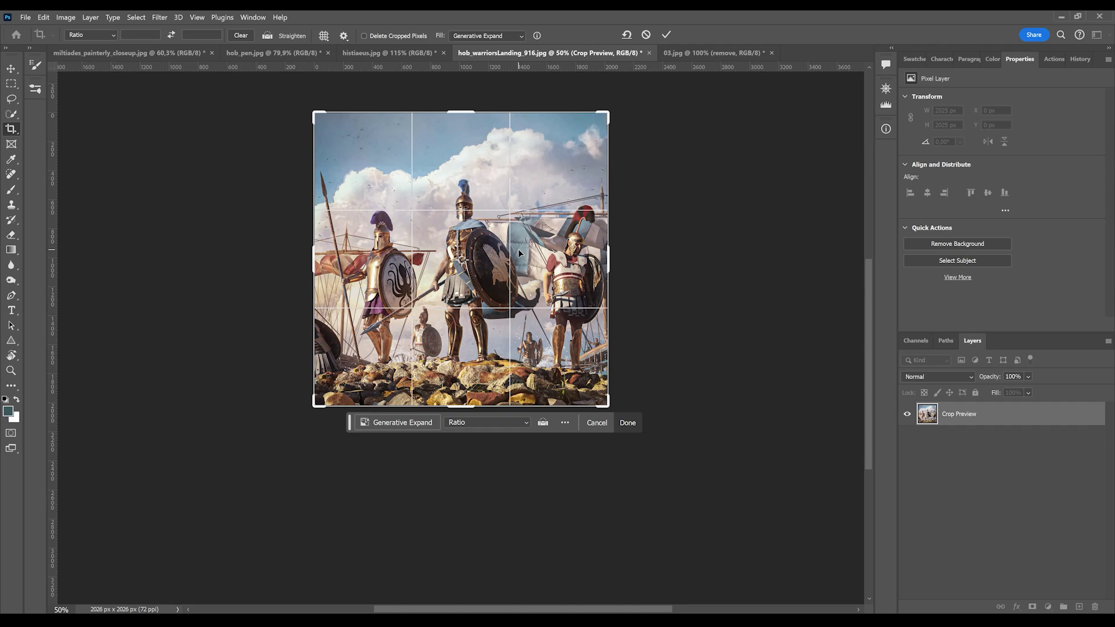
- Extend the warriors canvas below the rocks with Generative Expand, previewing the second and third variations
key("Return")
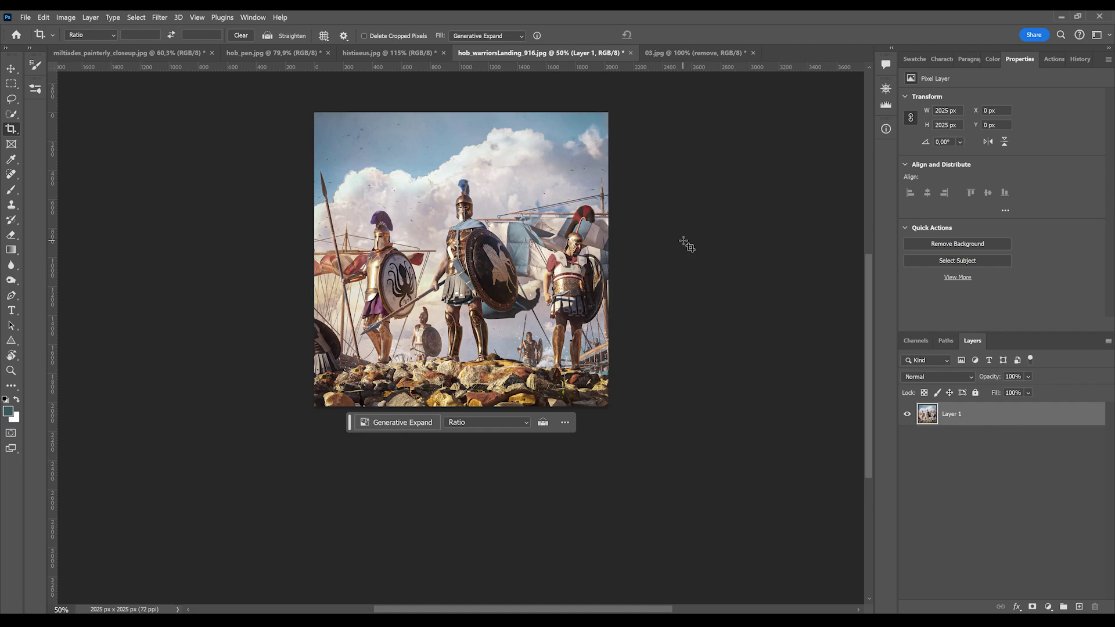
left_click(11, 129)
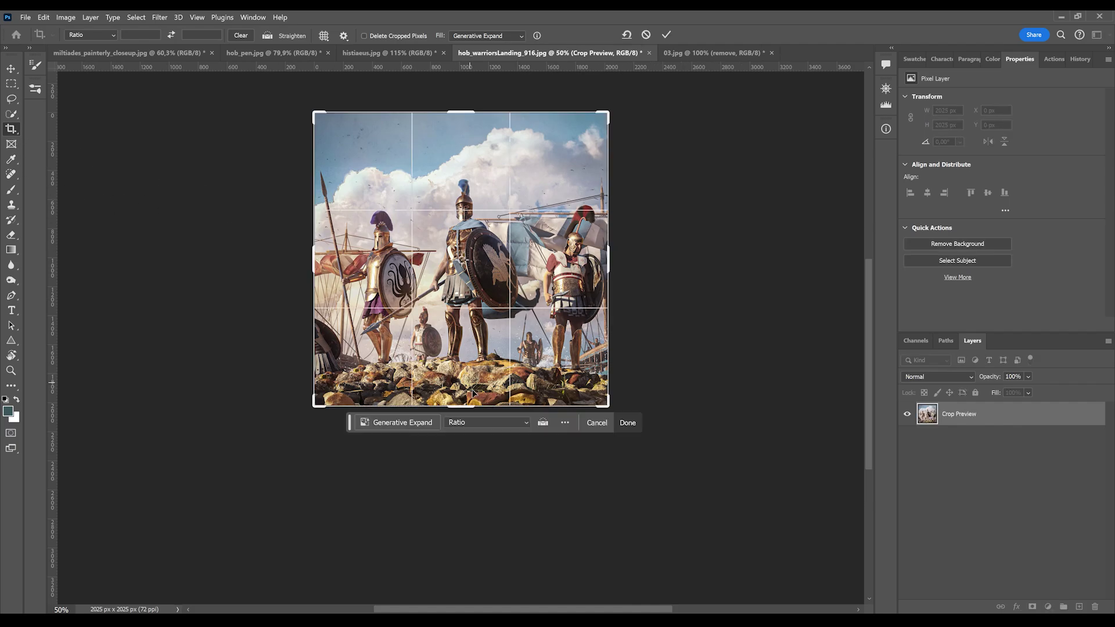
left_click_drag(466, 407, 465, 453)
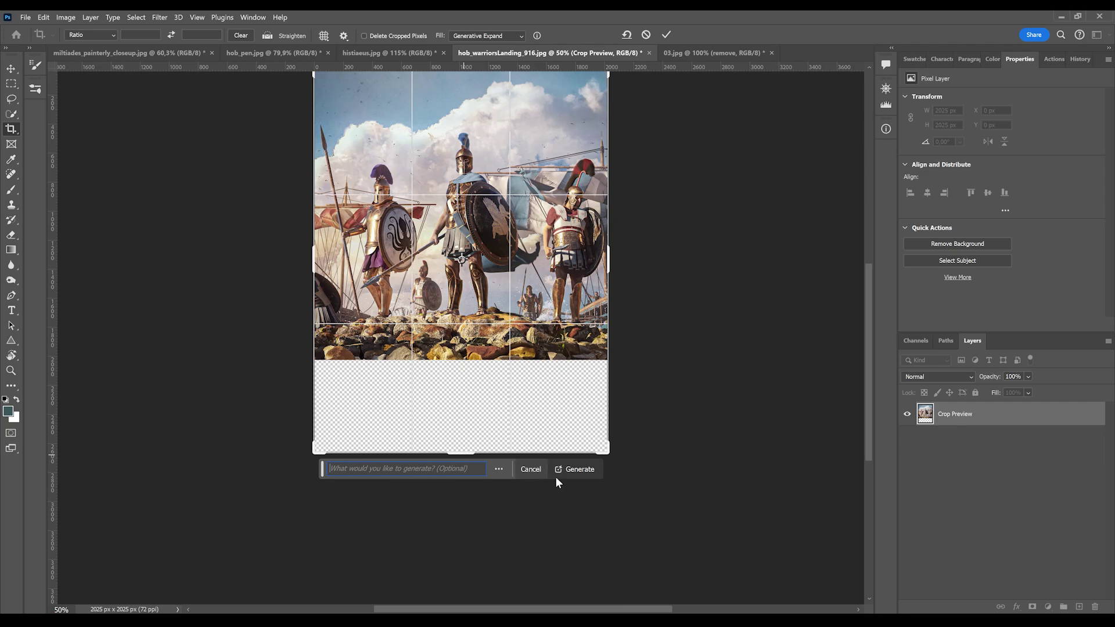
left_click(501, 37)
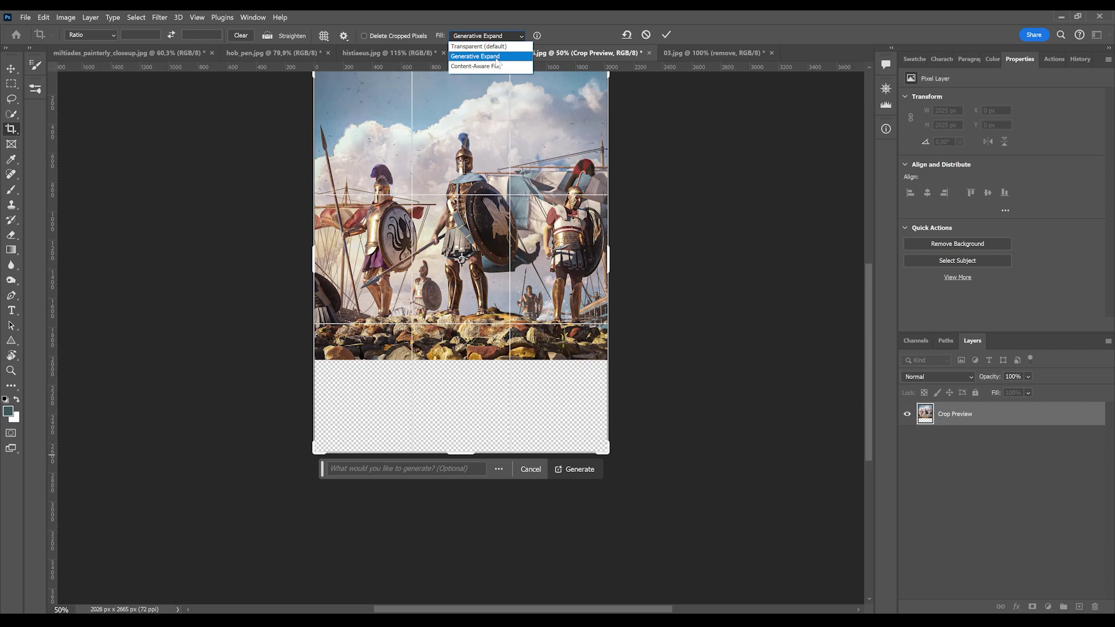
left_click(494, 56)
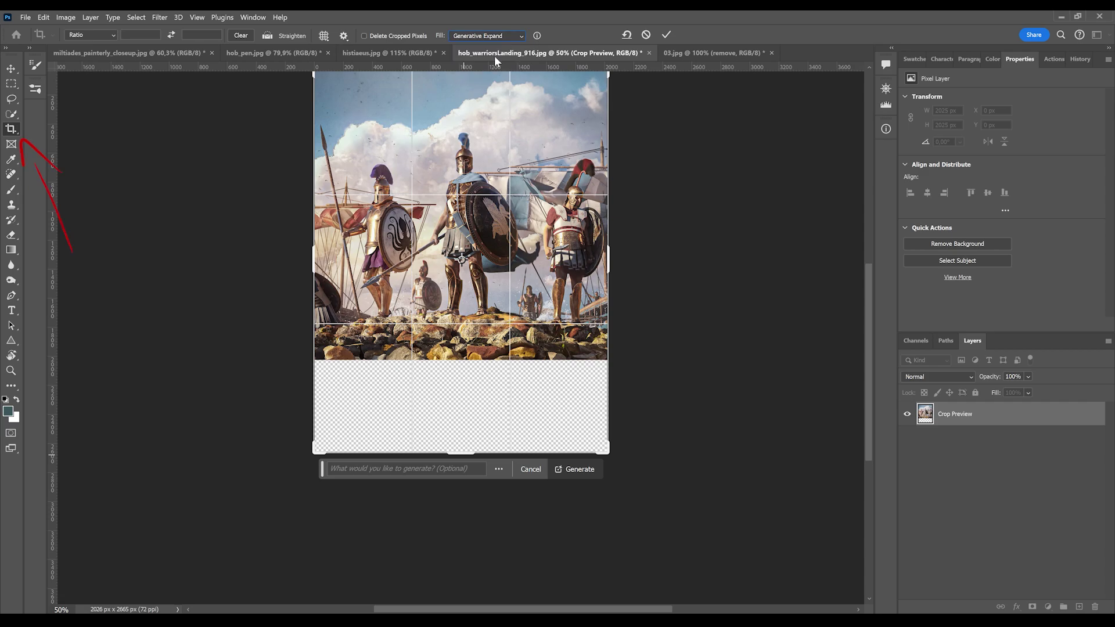
left_click(584, 469)
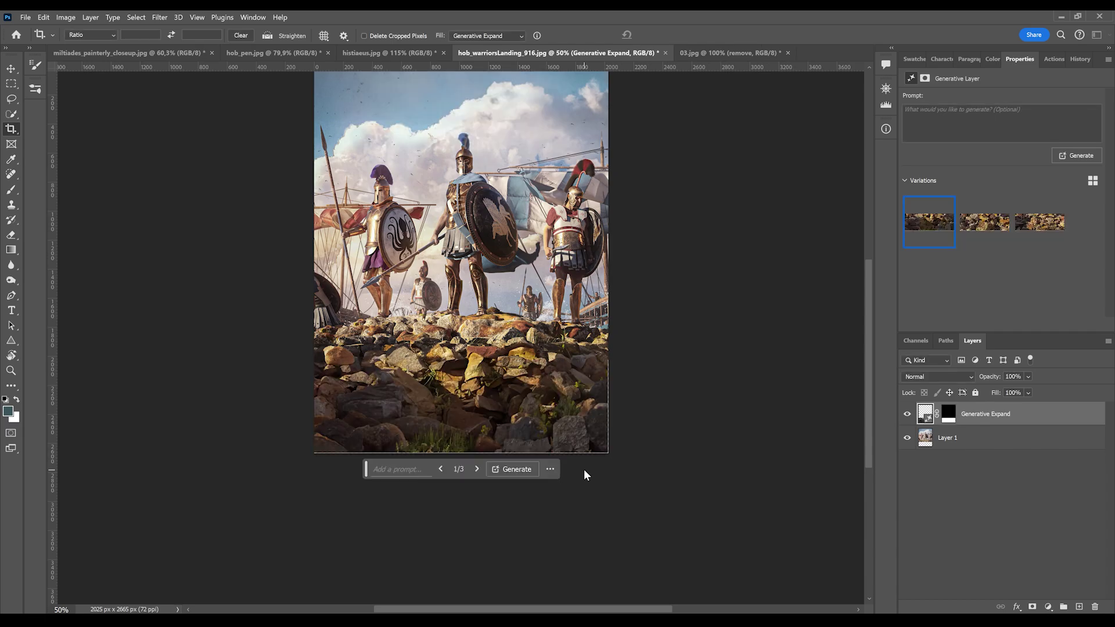
left_click(999, 219)
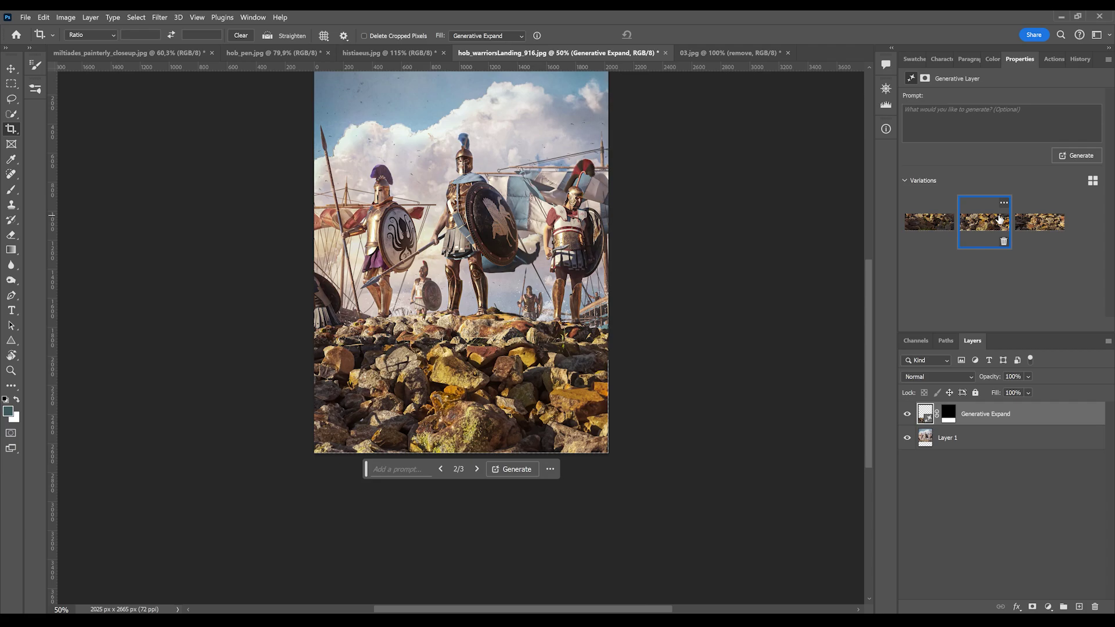
left_click(1040, 222)
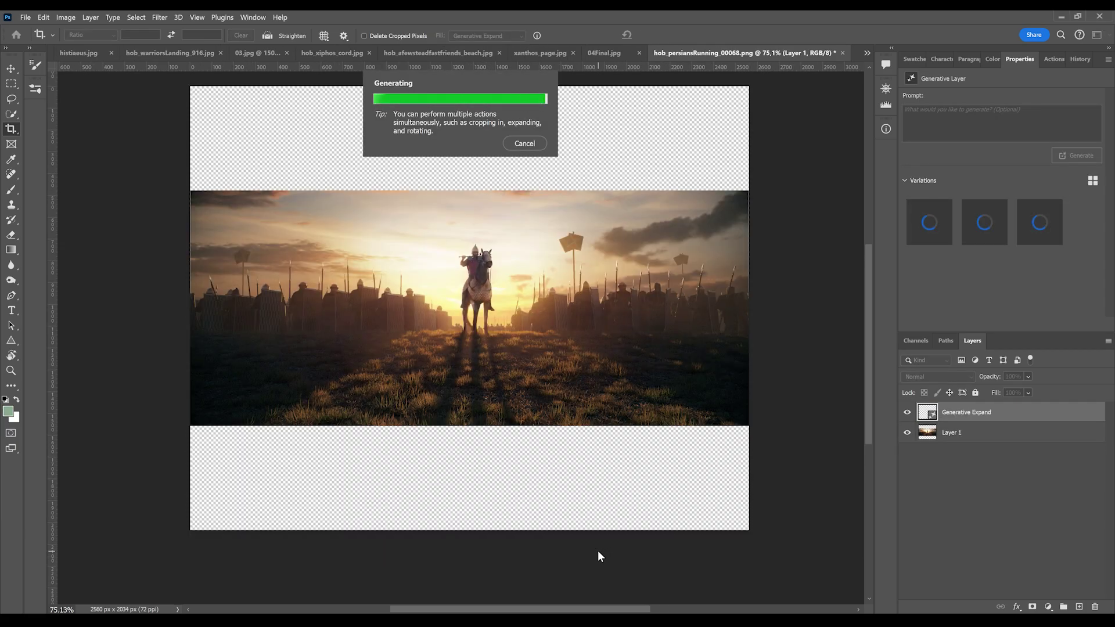
- Compare the generated expansion variations and settle on the third one
left_click(989, 221)
left_click(1040, 227)
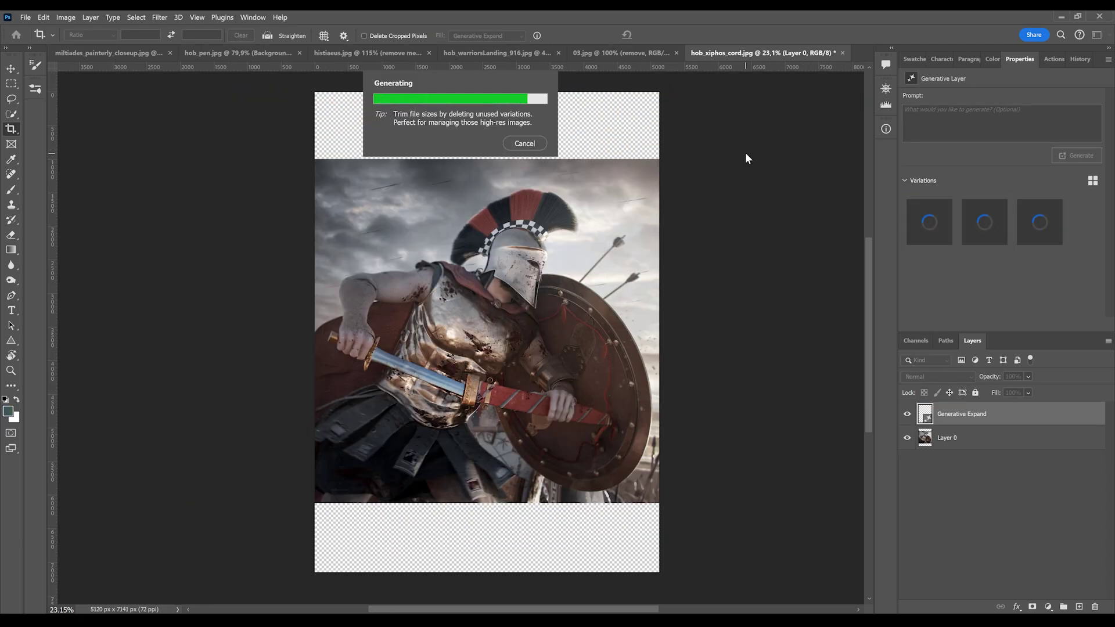
left_click(990, 230)
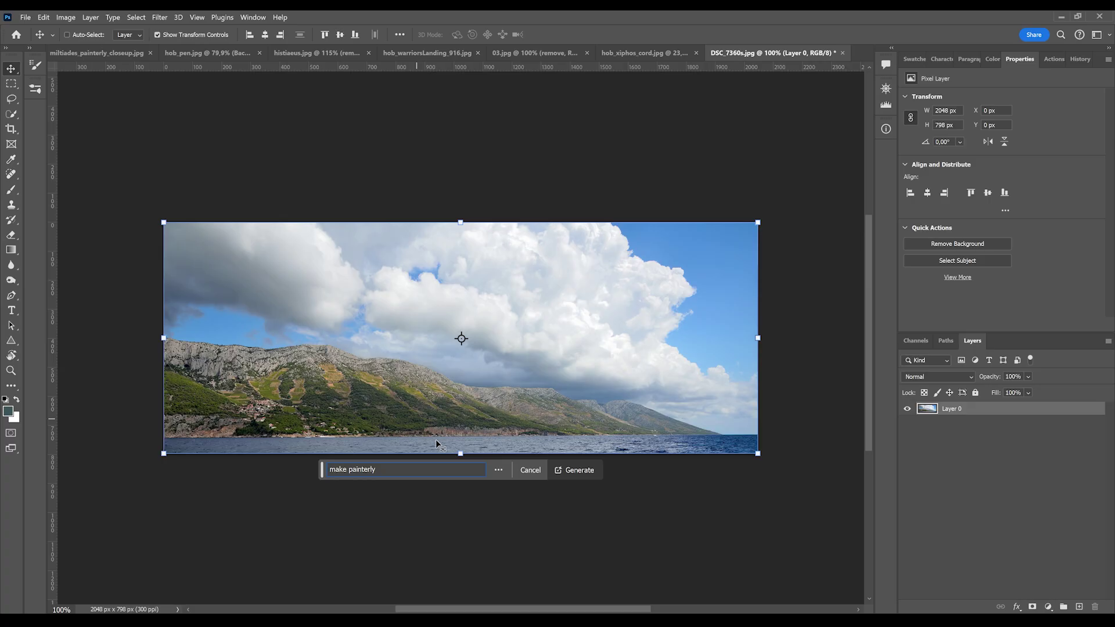
left_click(523, 470)
key("z")
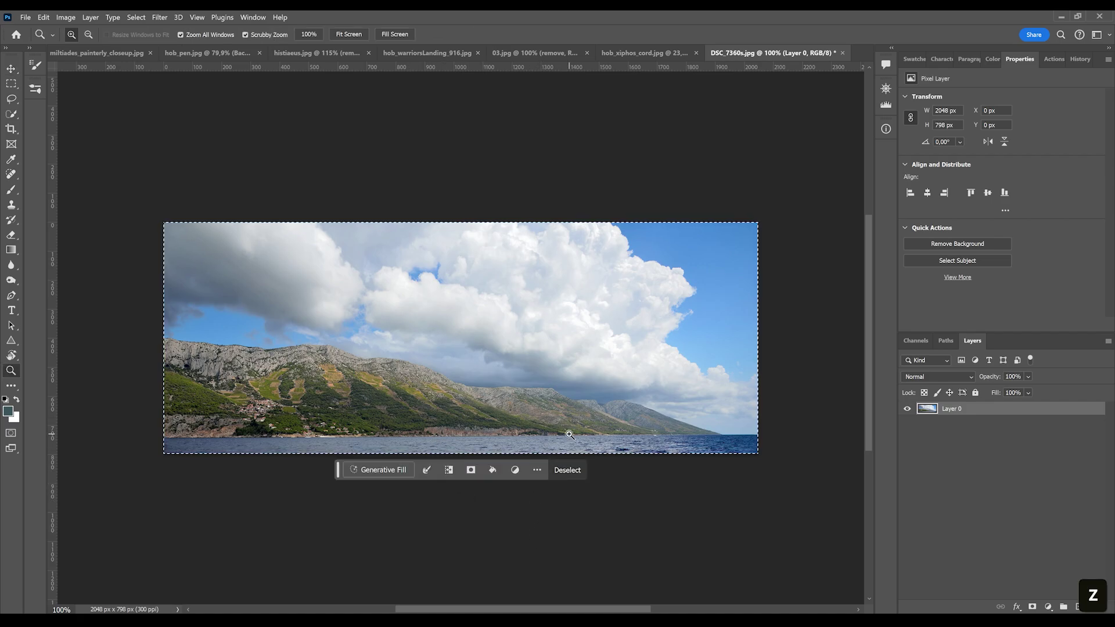
key("ctrl+d")
key("ctrl+a")
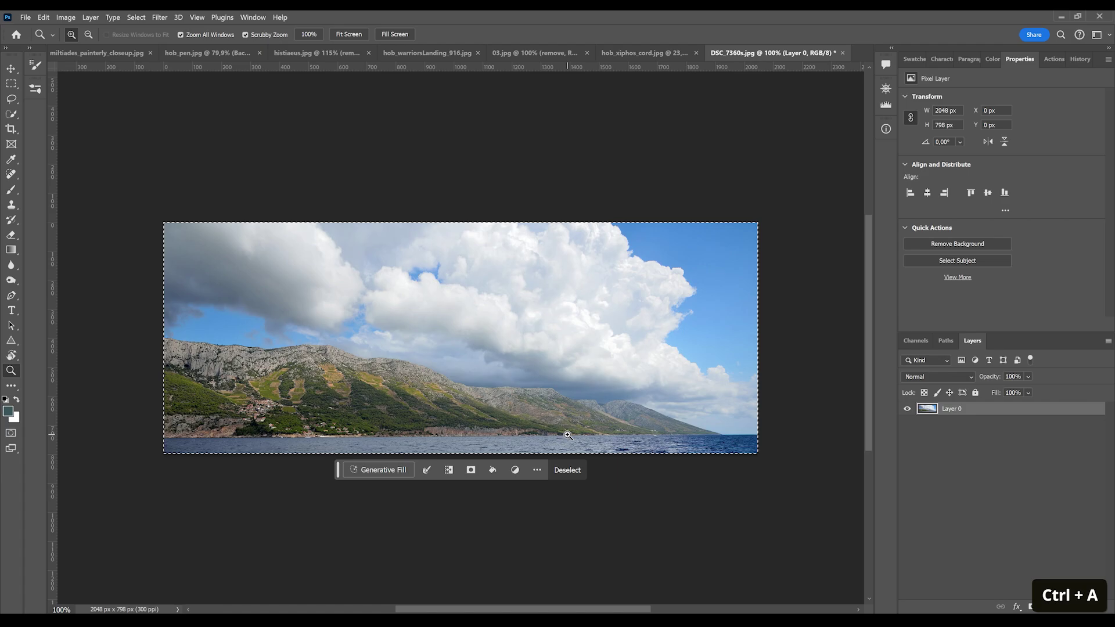
left_click(386, 472)
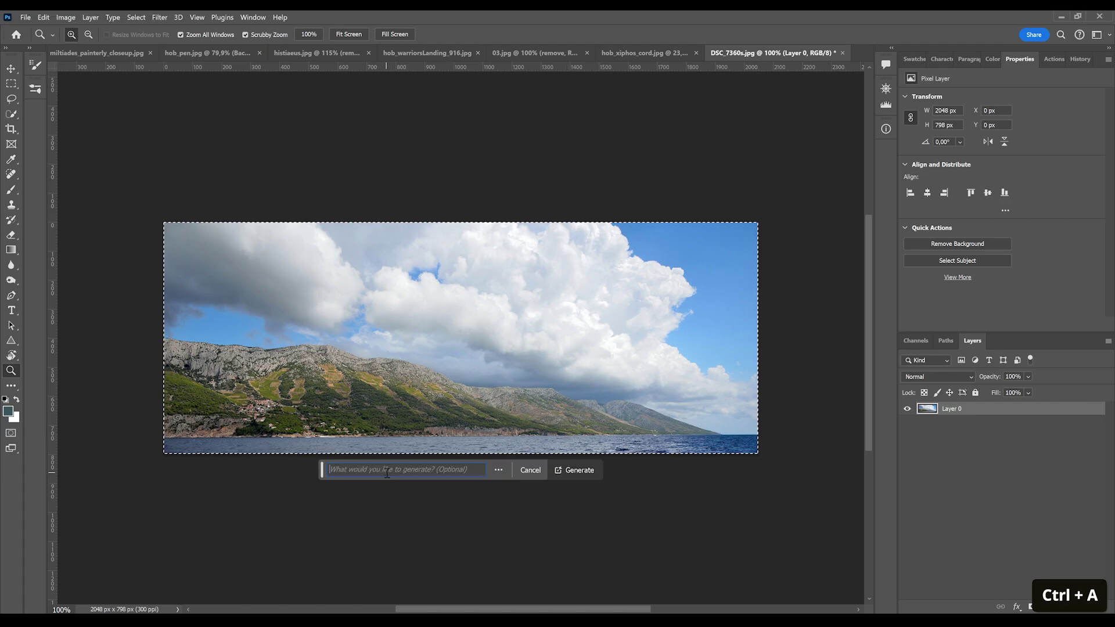
type("make painterly")
key("Return")
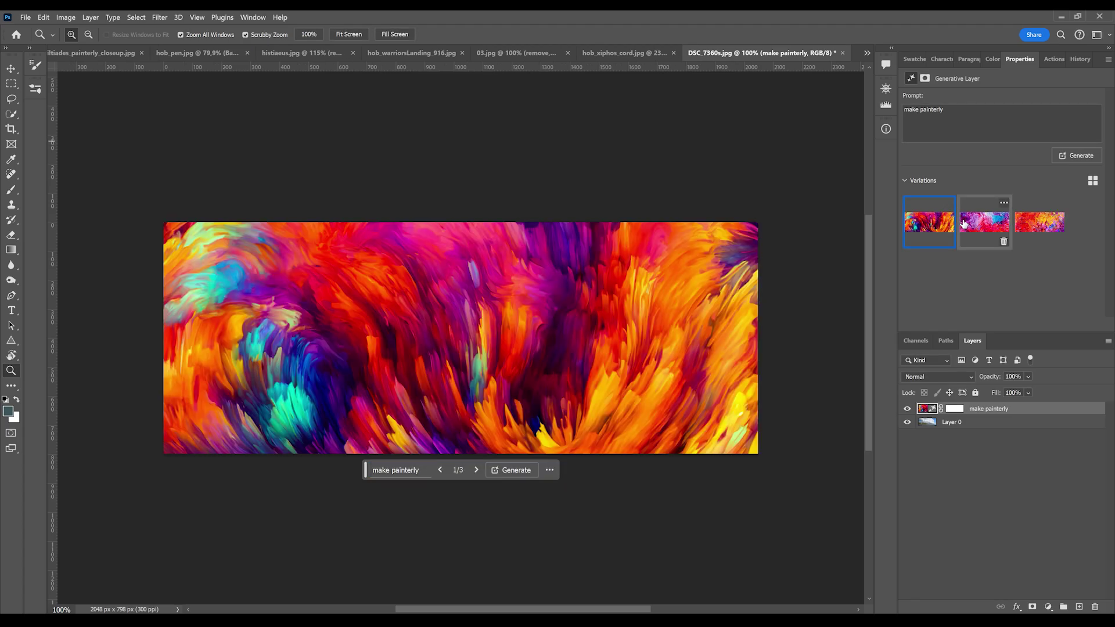
left_click(990, 222)
left_click(1030, 224)
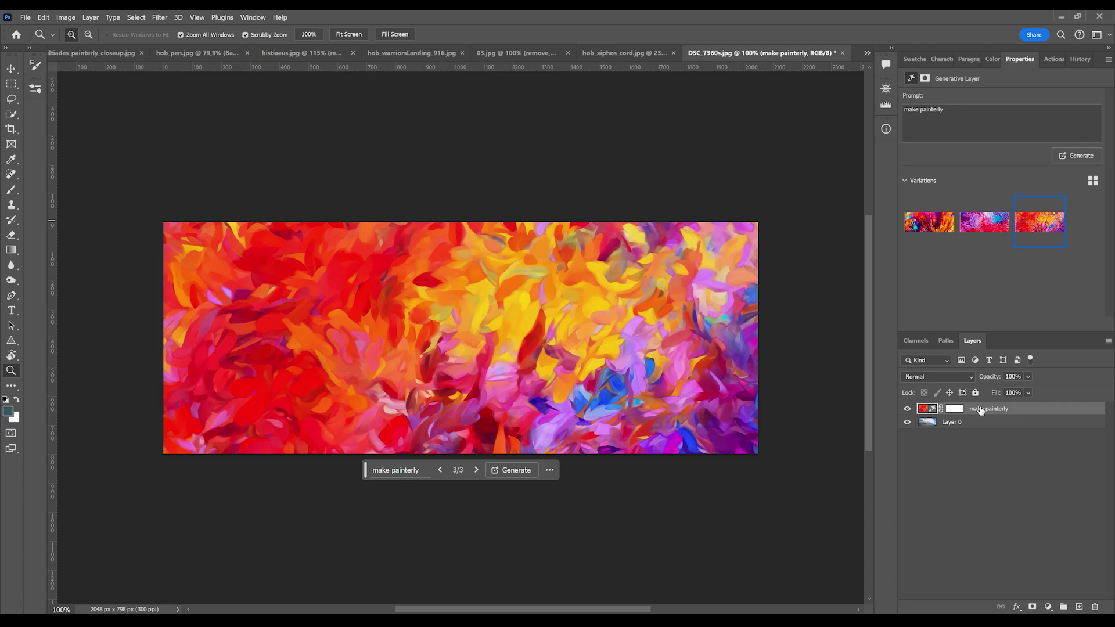
key("Delete")
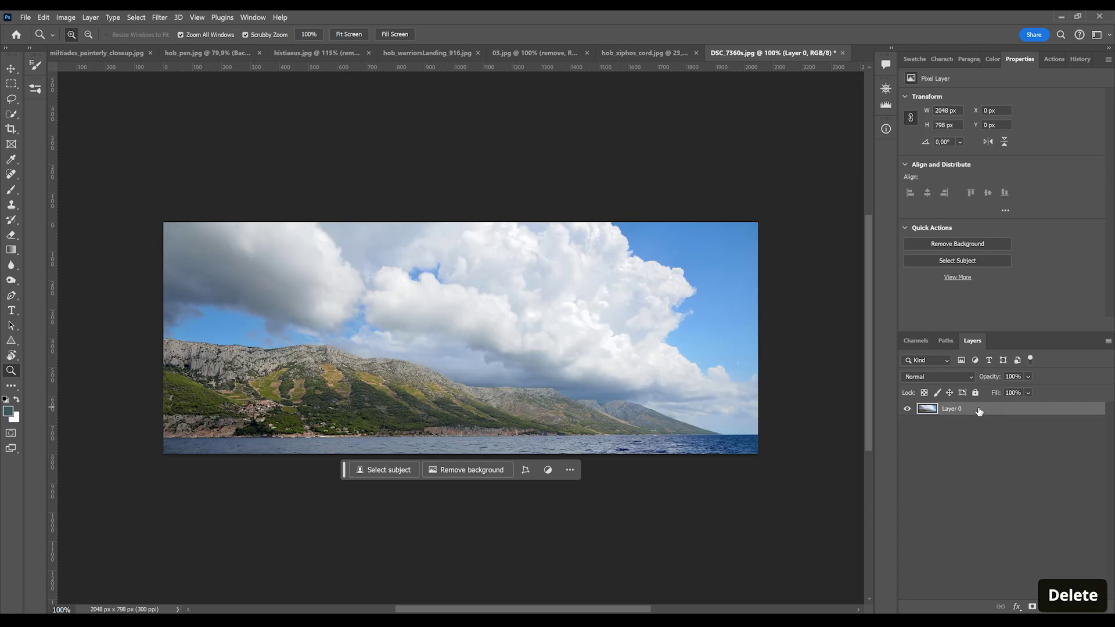
- In Quick Mask mode, fill the entire coastal photo with #4d4d4d grey (30% brightness)
middle_click(568, 363)
key("q")
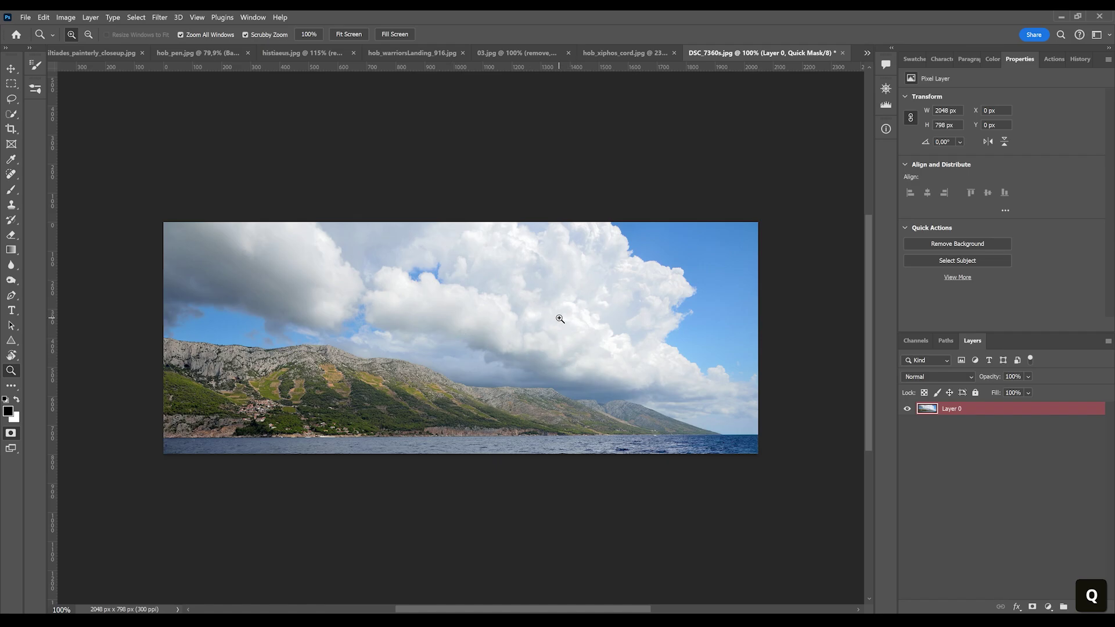
key("shift+BackSpace")
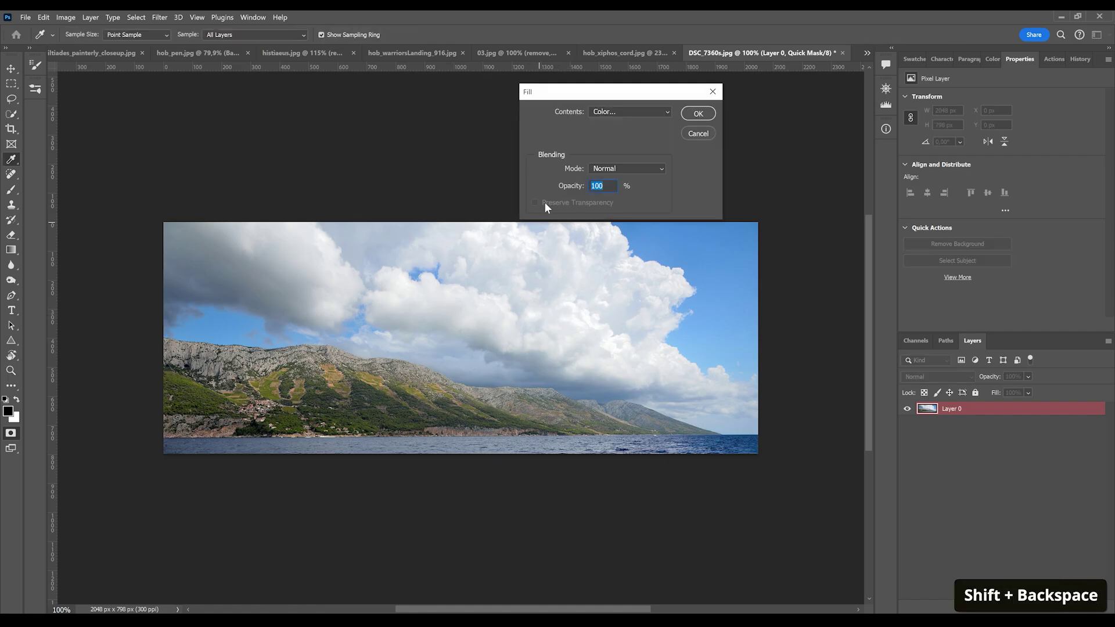
left_click(617, 112)
left_click(611, 145)
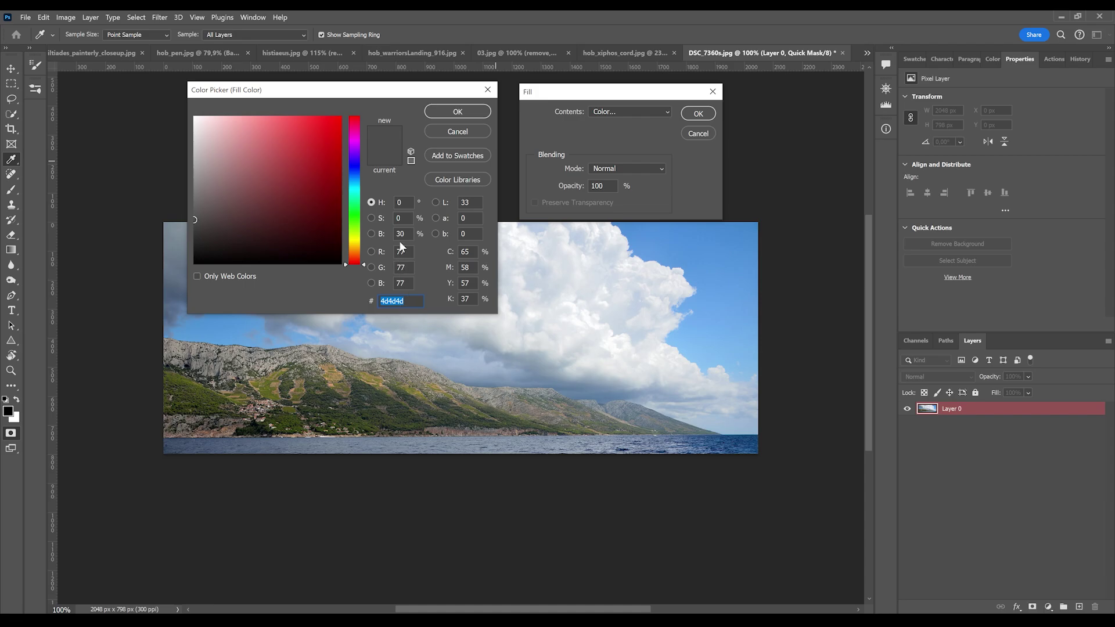
left_click(464, 112)
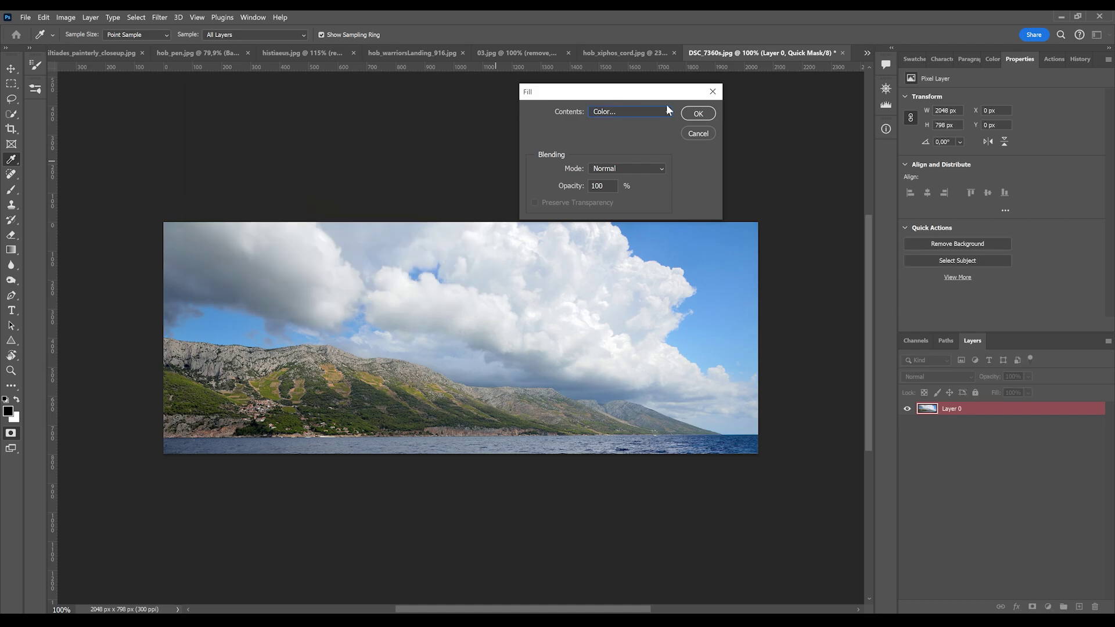
left_click(697, 114)
key("z")
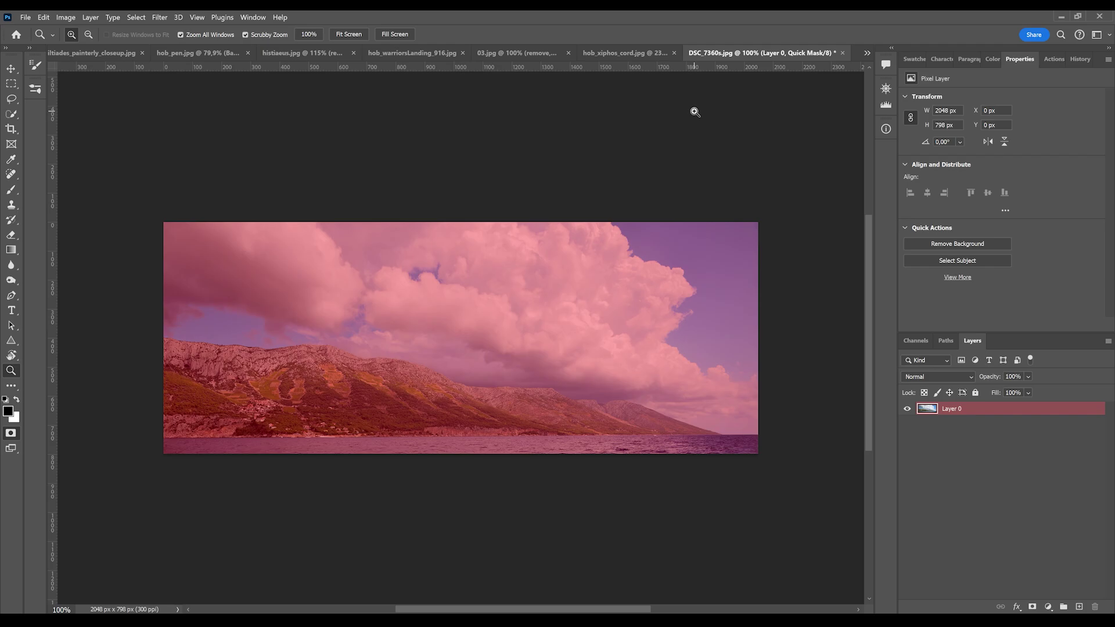
- Exit Quick Mask and Generative Fill the partial selection with 'make painterly'
middle_click(661, 214)
key("q")
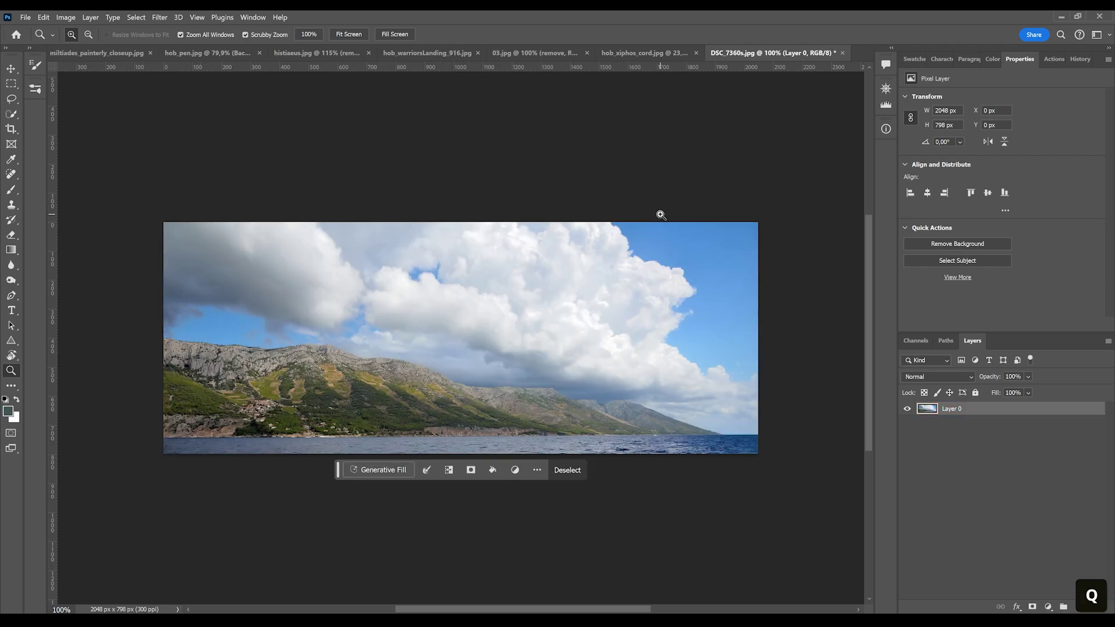
key("shift")
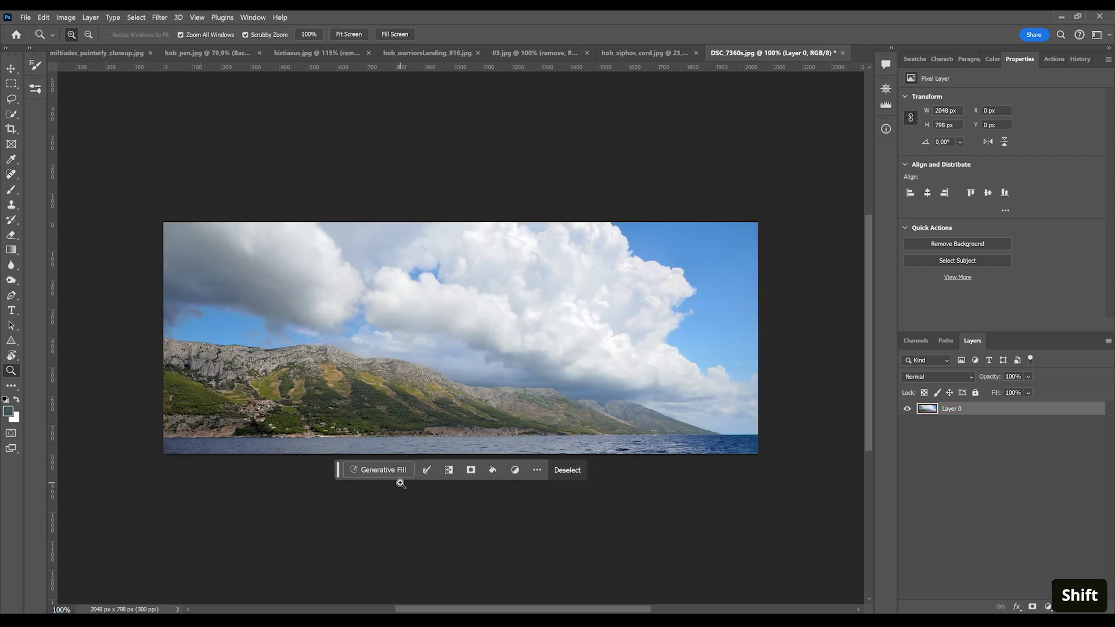
left_click(383, 470)
type("make ")
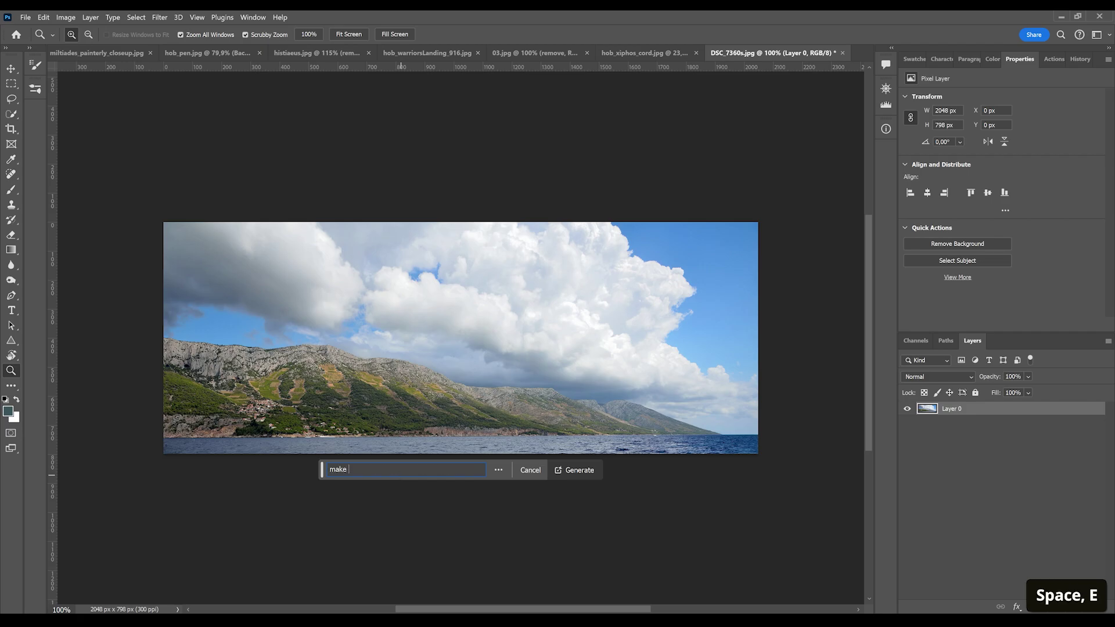
type("painterly")
key("Return")
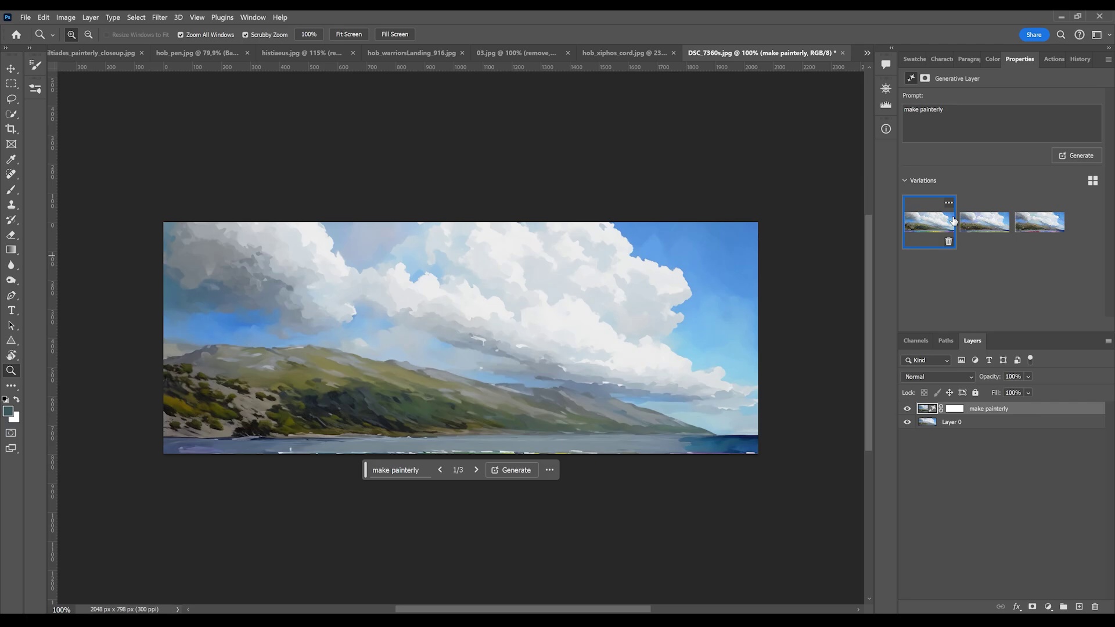
- Browse the painterly variations, then generate three more and compare them
left_click(990, 229)
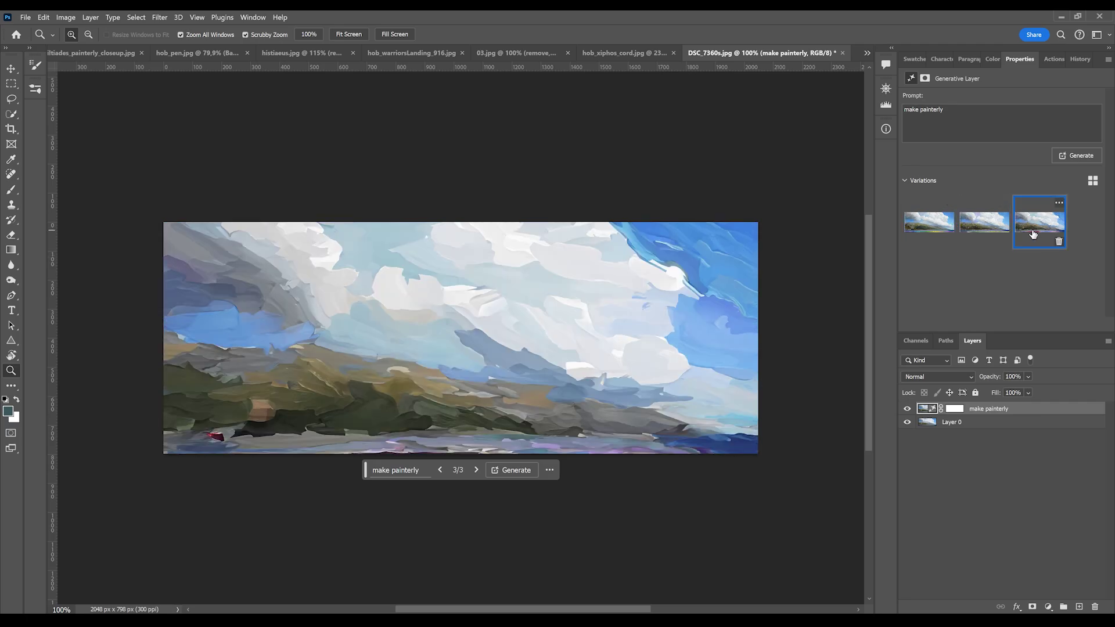
left_click(939, 233)
left_click(1064, 156)
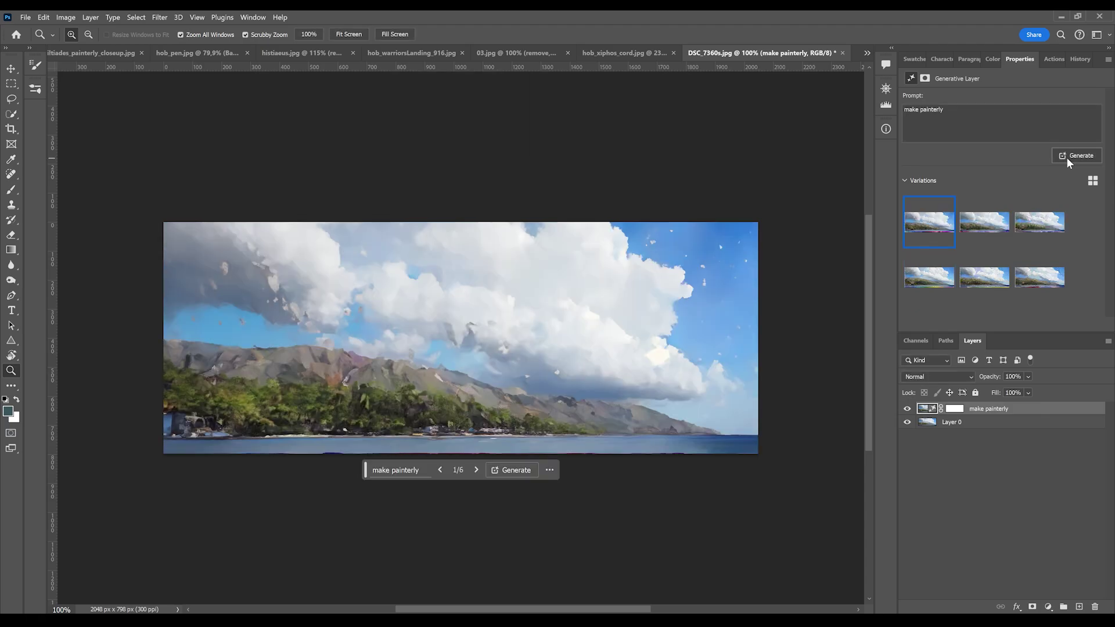
left_click(1005, 204)
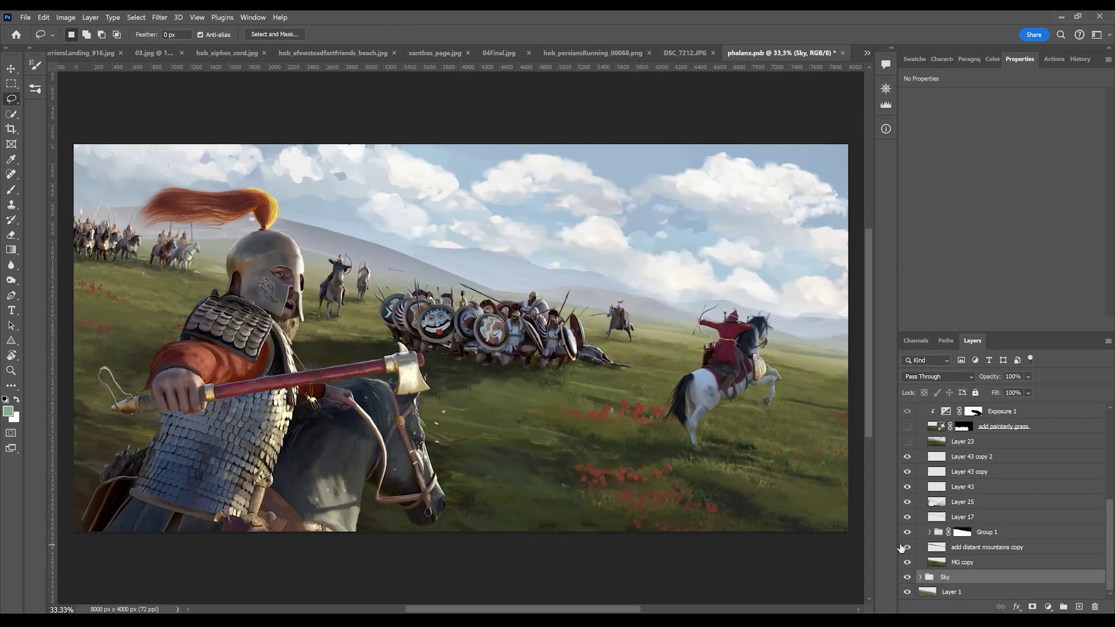
left_click(907, 547)
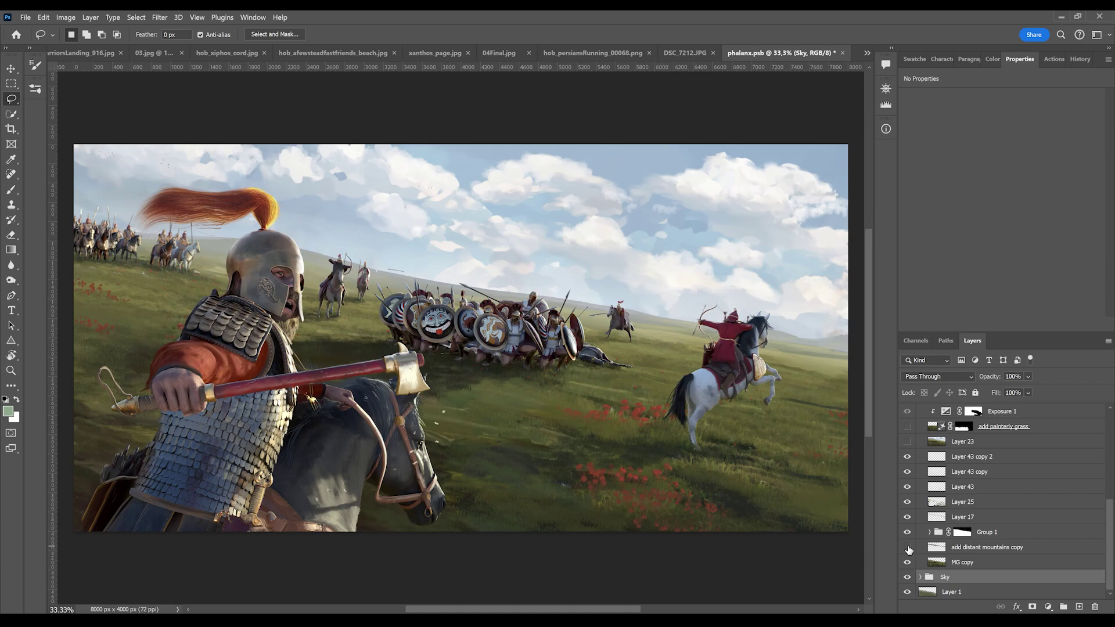
left_click(906, 547)
left_click(907, 577)
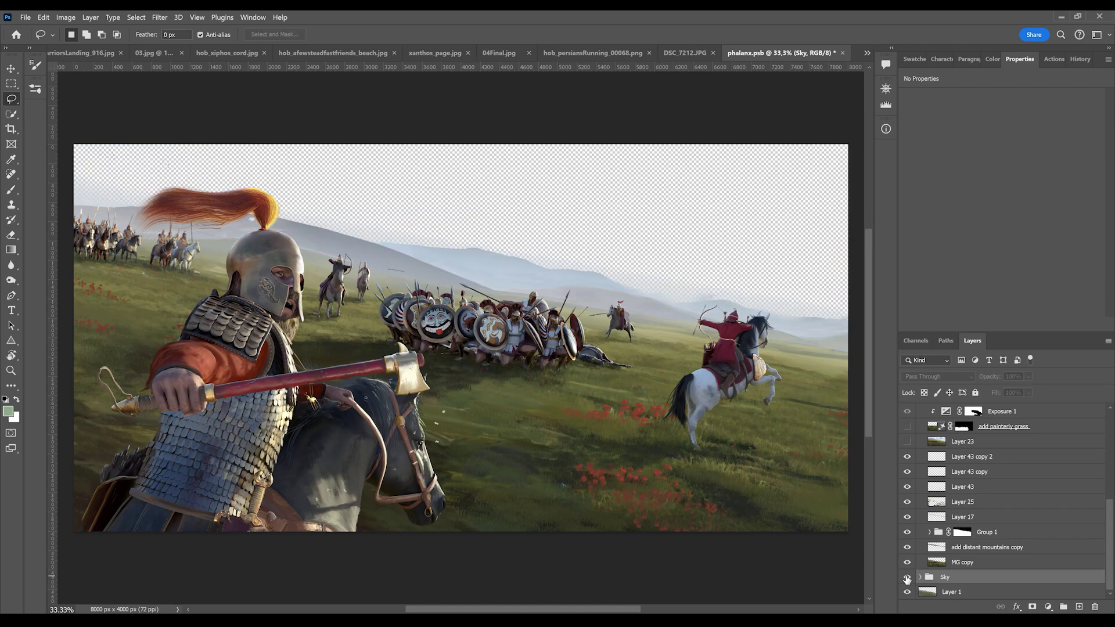
left_click(907, 577)
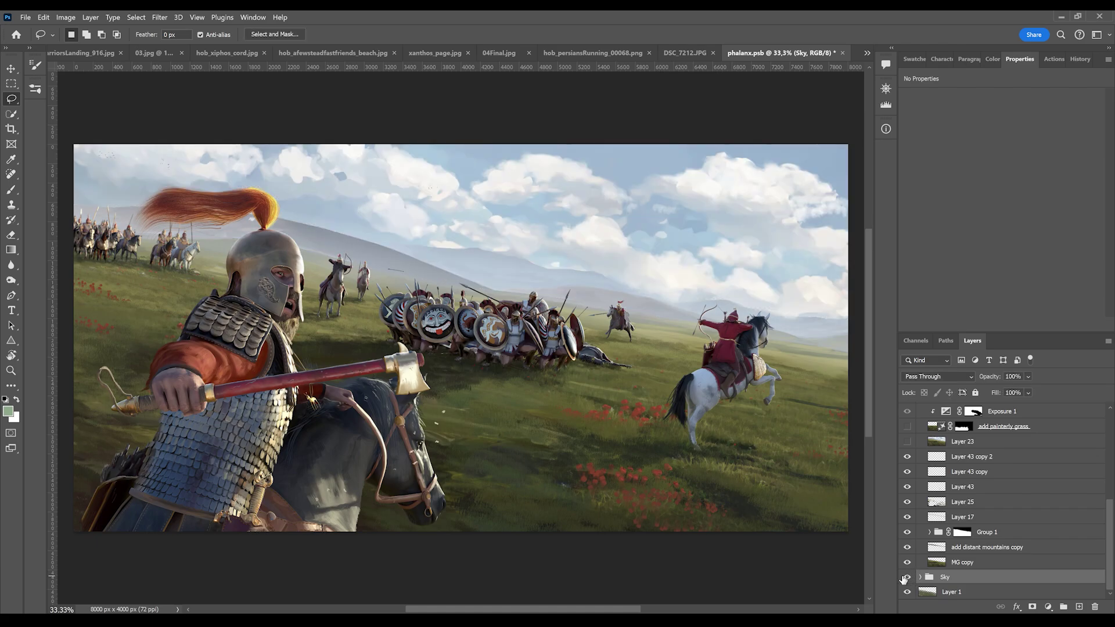